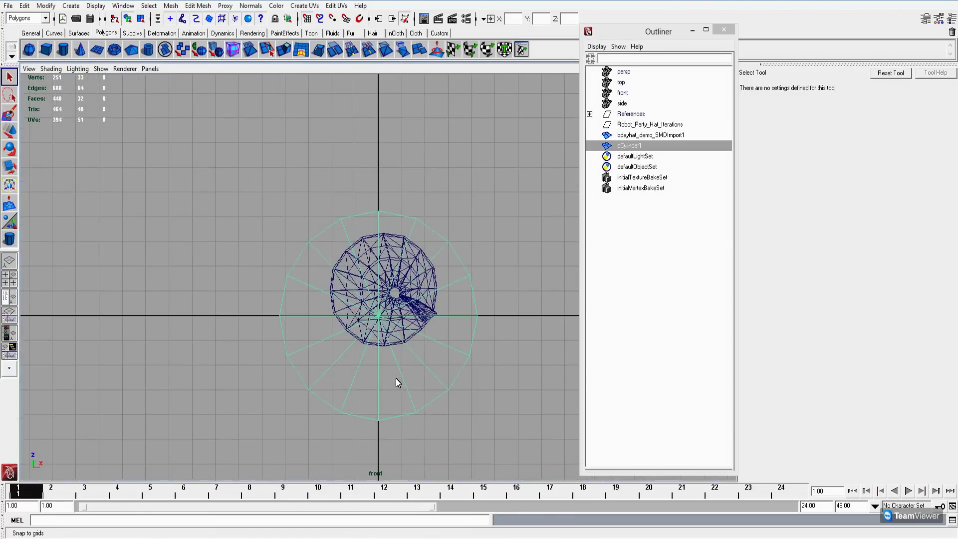
Step: Centre the cylinder on the hat's base and shift the imported hat sideways to line up with it
scroll(377, 275, up, 2)
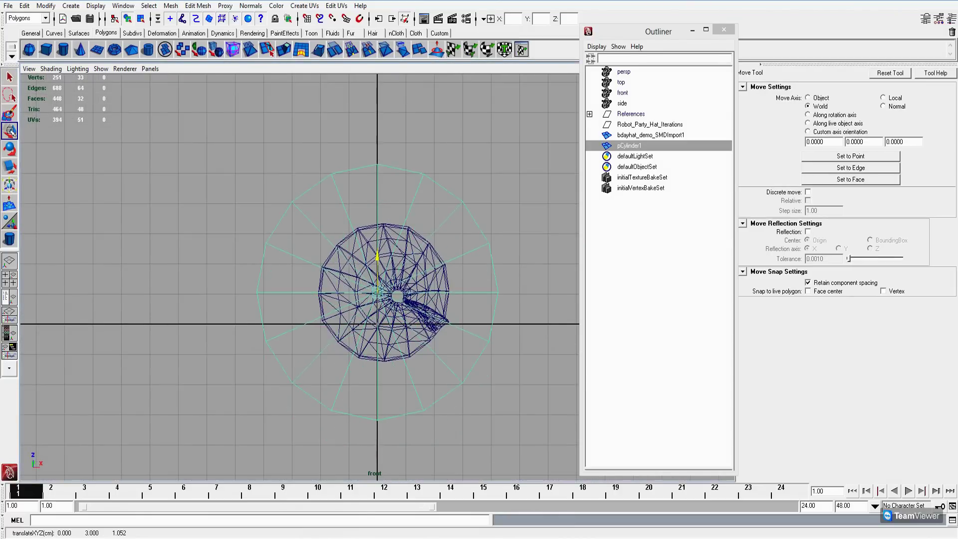
click(10, 166)
click(10, 130)
key(space)
key(space)
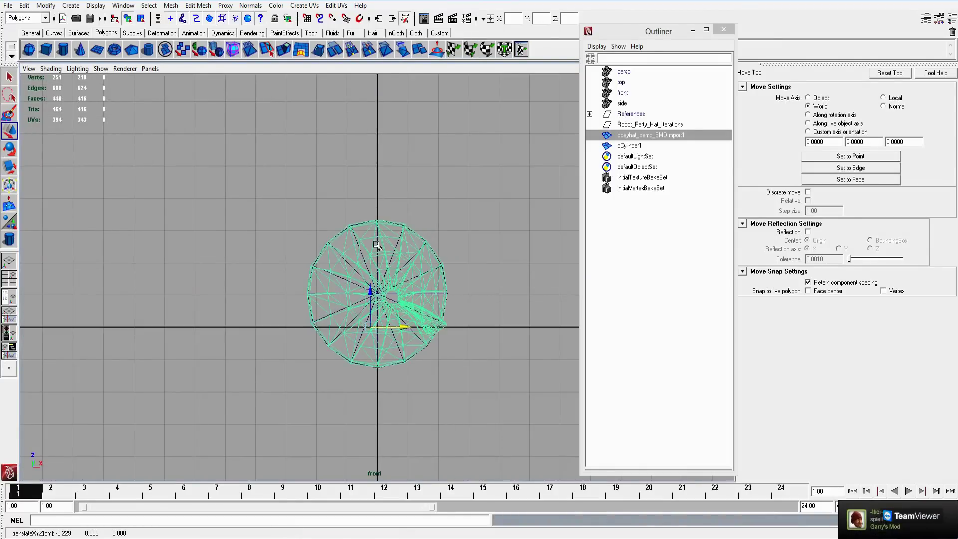
key(ctrl+z)
key(ctrl+z)
Step: Scale the cylinder uniformly by about 0.554 to match the outline of the hat's base
click(10, 166)
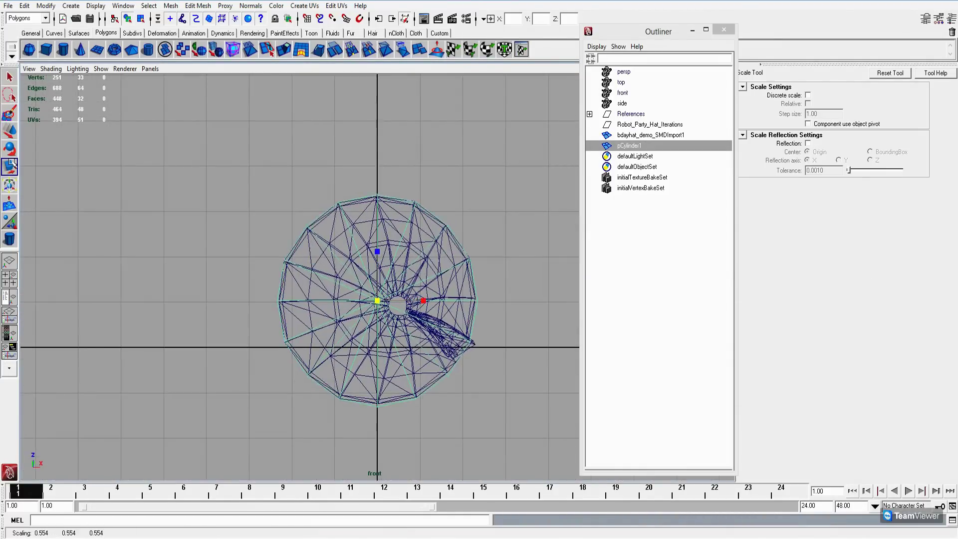
key(space)
key(space)
Step: Delete the cylinder's cap faces so only the open side wall is left, and return to object mode
right_drag(406, 346, 391, 360)
scroll(399, 316, up, 4)
scroll(419, 320, down, 3)
alt+drag(419, 320, 299, 279)
key(F8)
key(w)
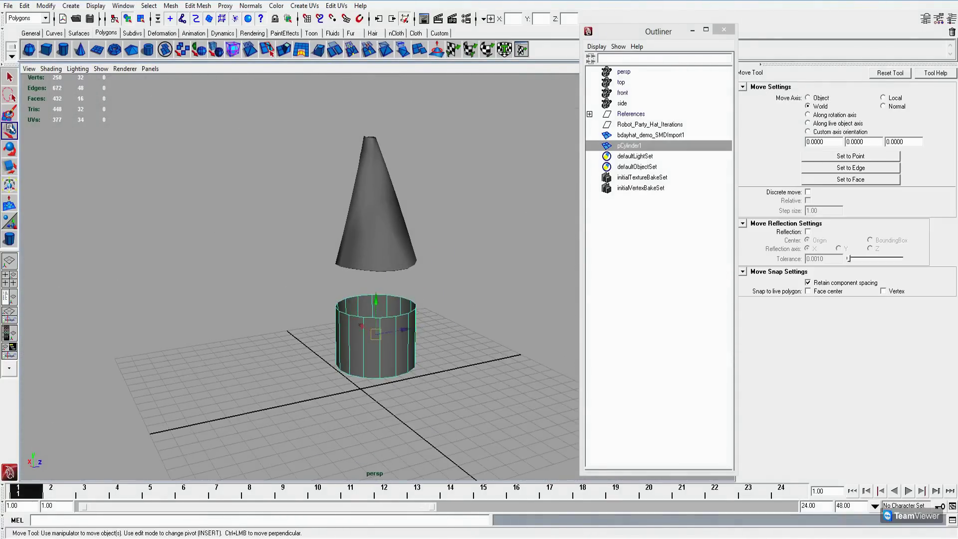
Step: Raise the cylinder to the hat's base and fit its upper vertex ring to the hat's first segment line
key(space)
key(space)
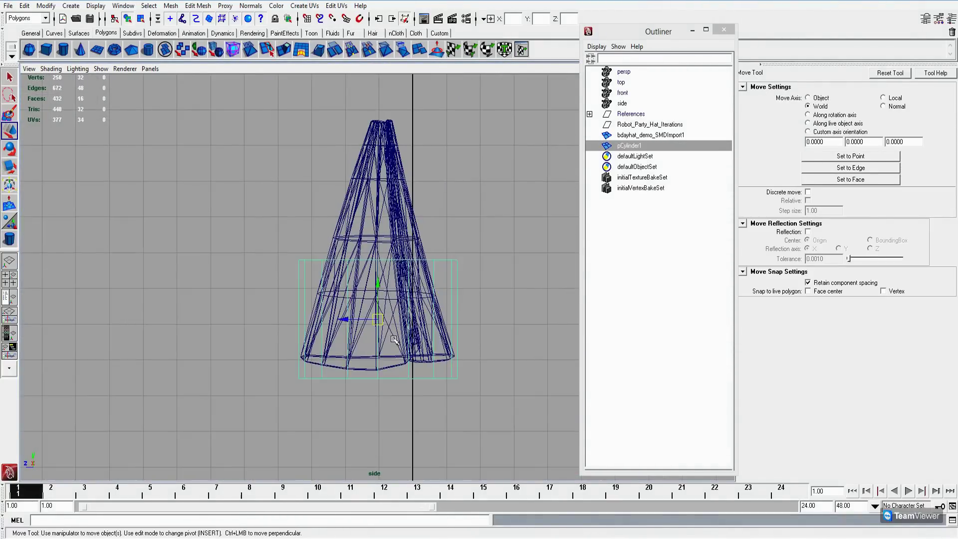
scroll(394, 340, up, 2)
right_drag(396, 275, 391, 257)
drag(264, 309, 478, 329)
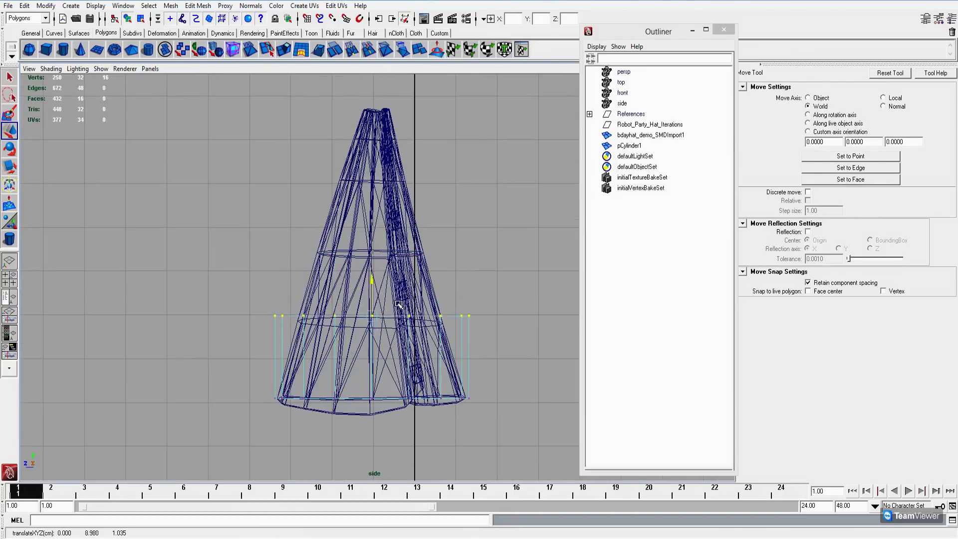
click(10, 167)
Step: Extrude the cylinder's upper edge loop repeatedly, raising it through the hat's segment lines up to the tip
key(space)
key(space)
right_drag(316, 324, 317, 310)
click(195, 6)
click(132, 36)
key(w)
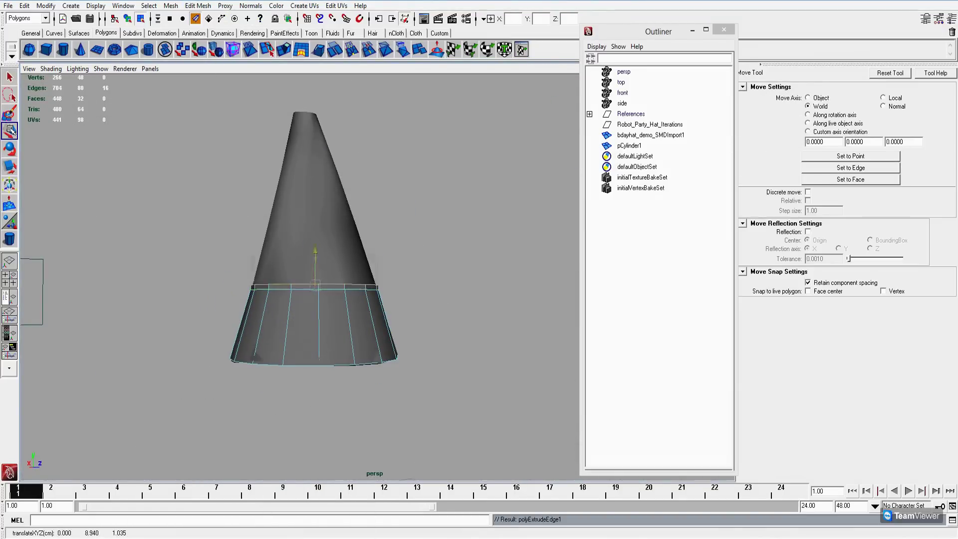
key(space)
key(space)
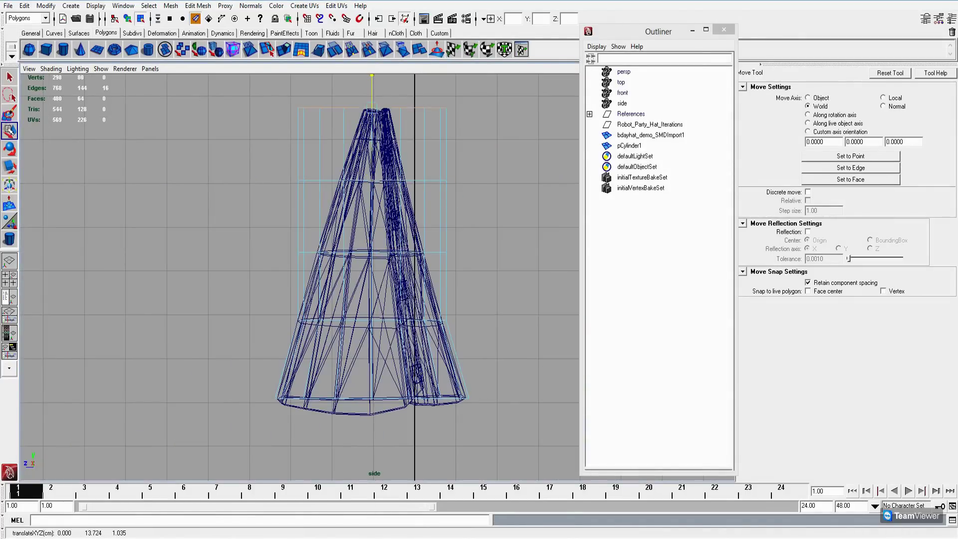
Step: Scale the upper vertex rings inward one by one to follow the hat's tapered outline up to the tip
key(space)
mouse_move(499, 150)
right_down()
mouse_move(498, 160)
mouse_move(497, 150)
right_up()
key(space)
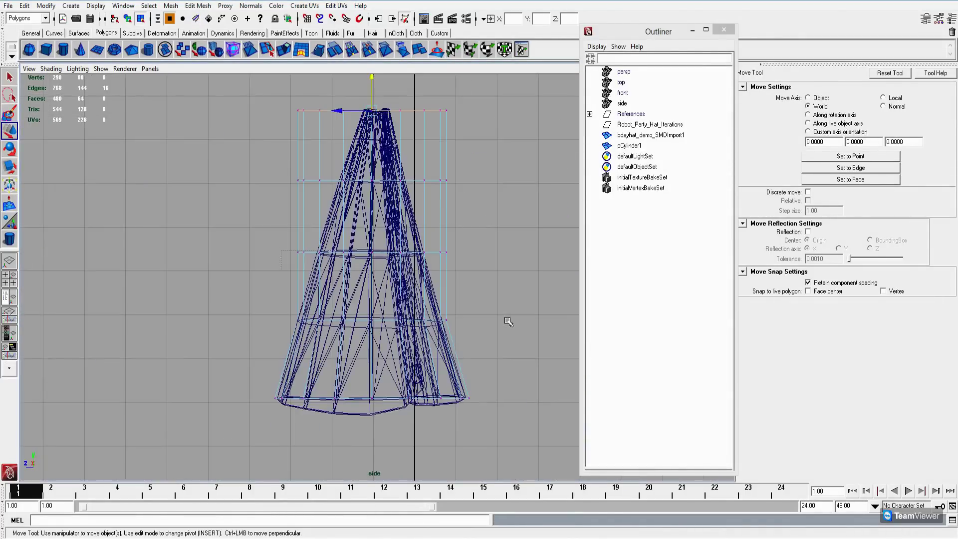
click(10, 167)
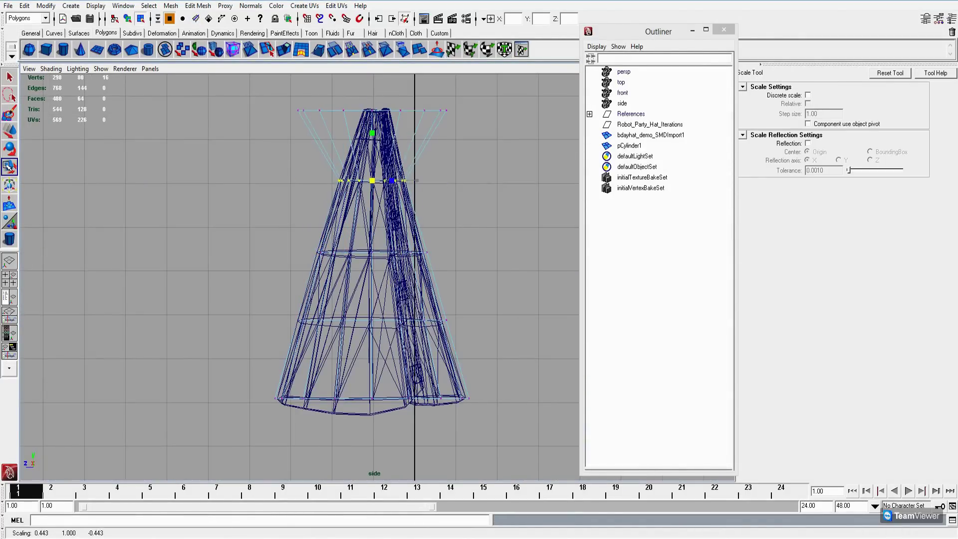
key(space)
key(space)
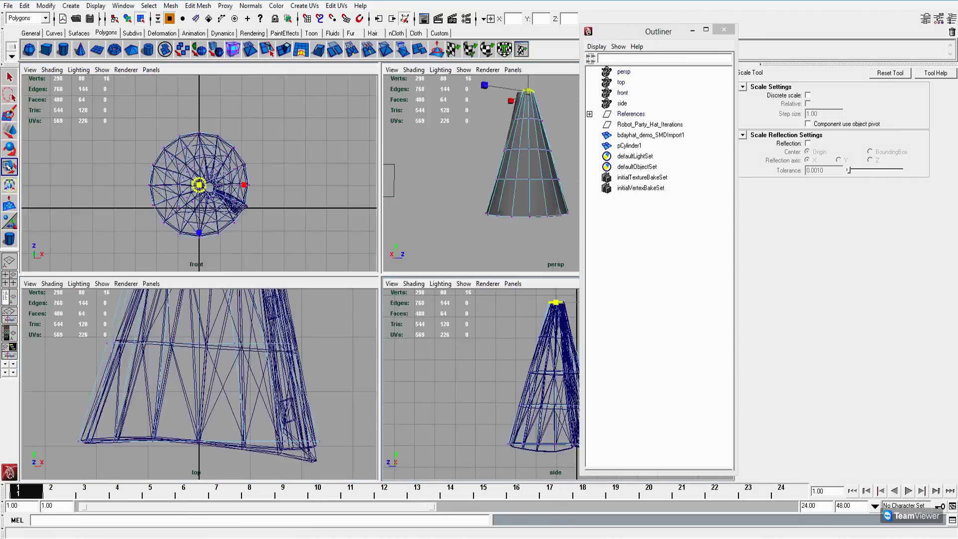
Step: Group the cylinder as Robot_Party_Hat_v1 and parent the group under Robot_Party_Hat_Iterations
mouse_move(395, 229)
alt+mouse_down()
mouse_move(367, 229)
mouse_move(356, 214)
mouse_move(359, 265)
mouse_move(364, 249)
alt+mouse_up()
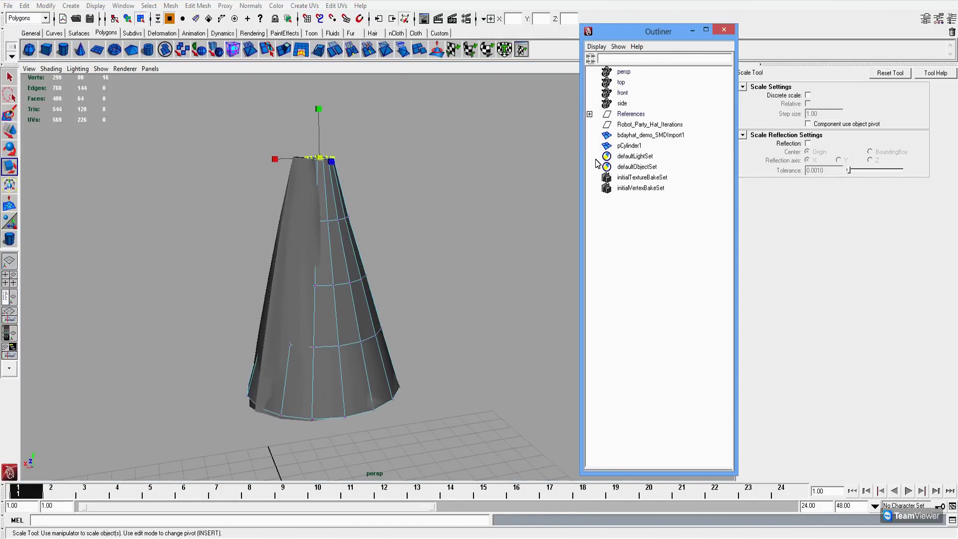
text(v1)
key(Return)
middle_drag(631, 145, 640, 129)
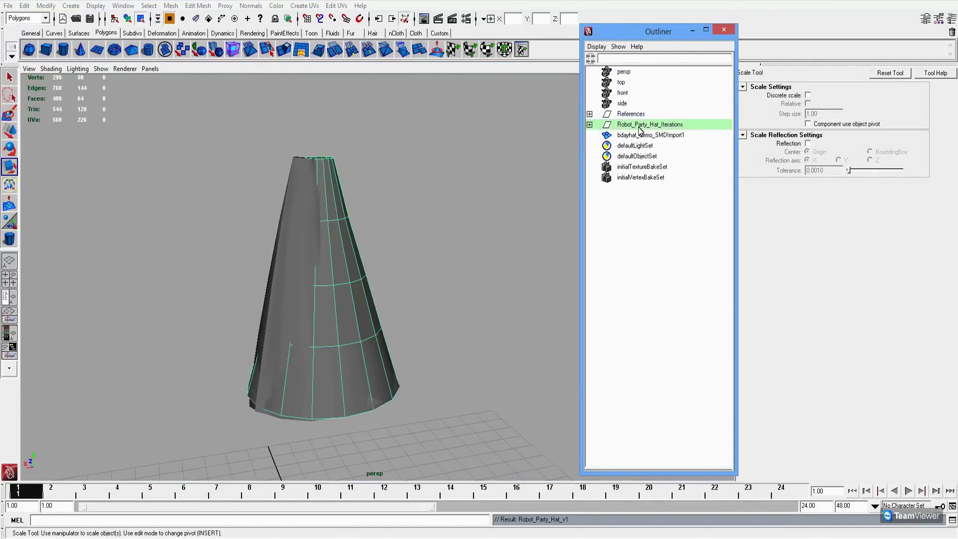
Step: Duplicate Robot_Party_Hat_v1 as Robot_Party_Hat_v2 and hide the v1 group
alt+drag(349, 250, 213, 63)
key(ctrl+d)
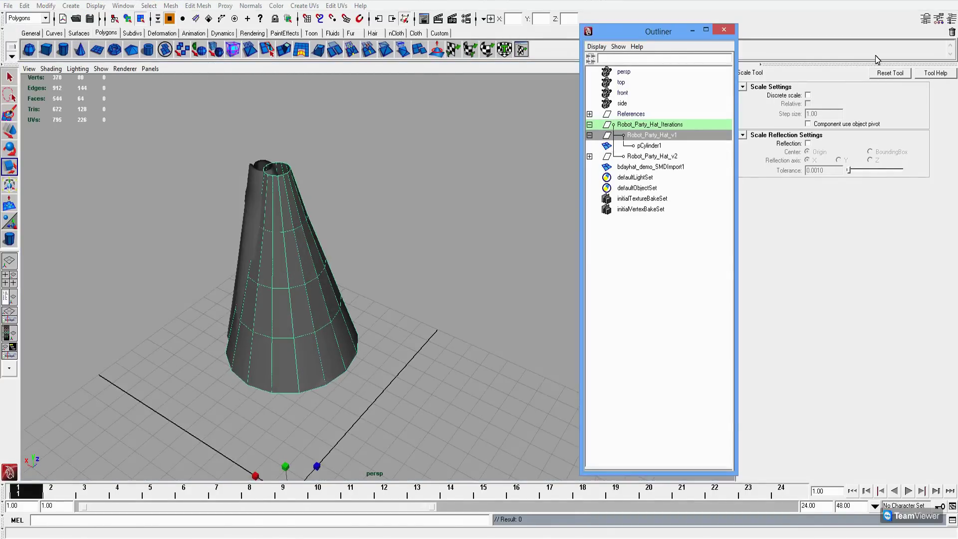
key(ctrl+a)
Step: Scale the middle vertex rings of the v2 cone to fit the reference hat
click(349, 239)
alt+drag(349, 239, 75, 172)
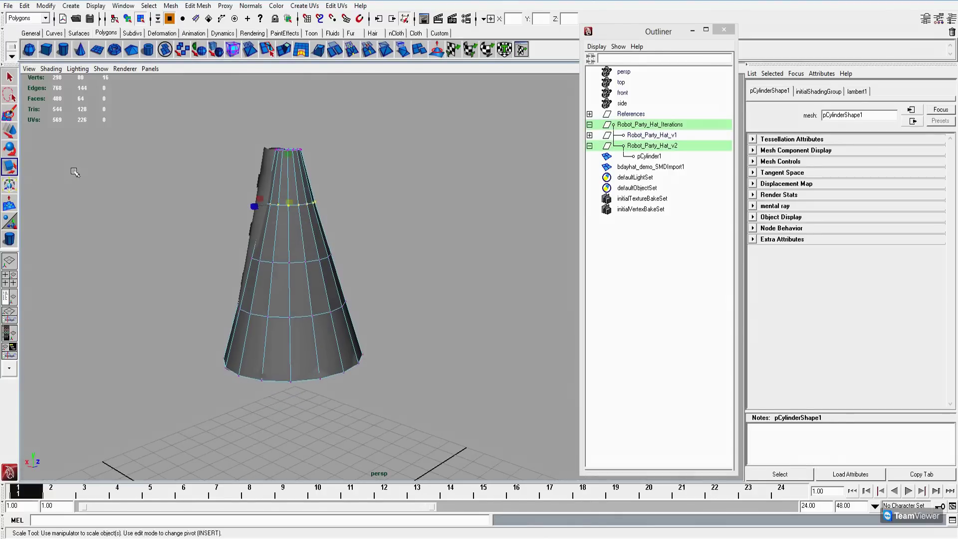
alt+drag(333, 235, 347, 232)
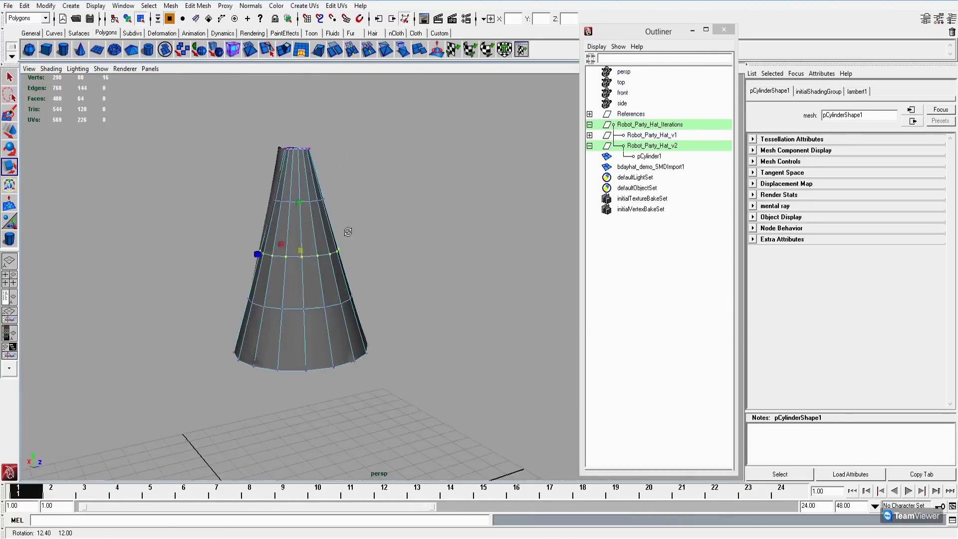
Step: Rotate the imported hat about 4.1 degrees around Z and move it to match the cone's outline
key(4)
alt+drag(404, 239, 321, 281)
click(649, 166)
double_click(9, 149)
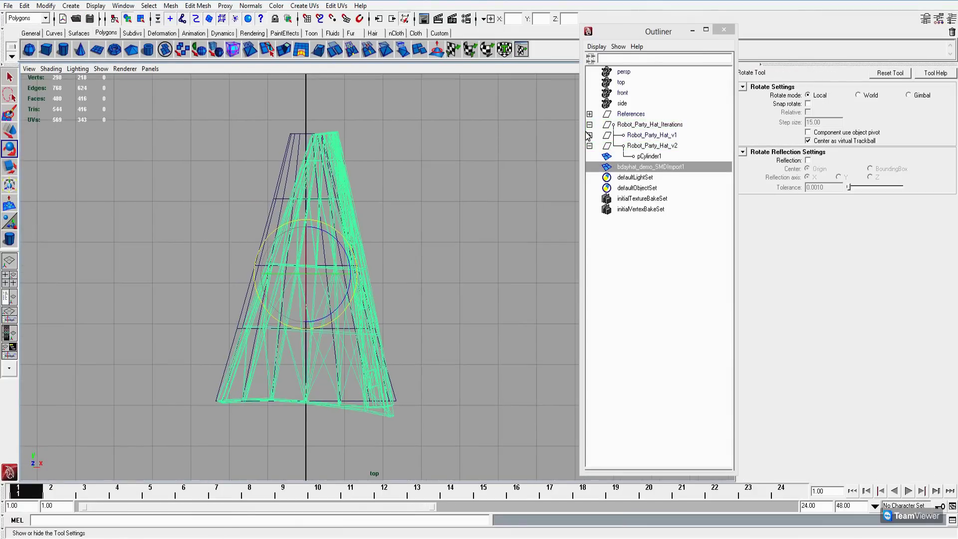
click(10, 132)
key(e)
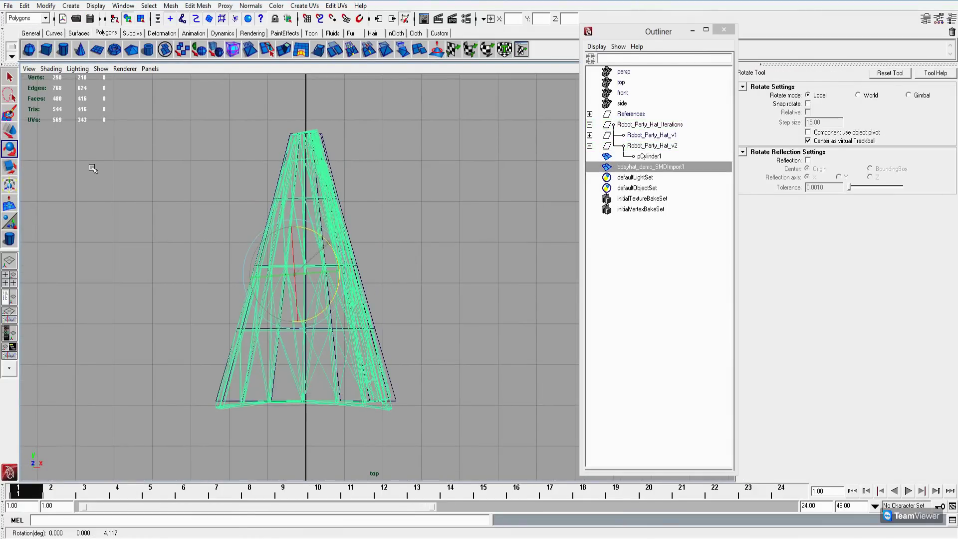
key(w)
scroll(326, 274, down, 4)
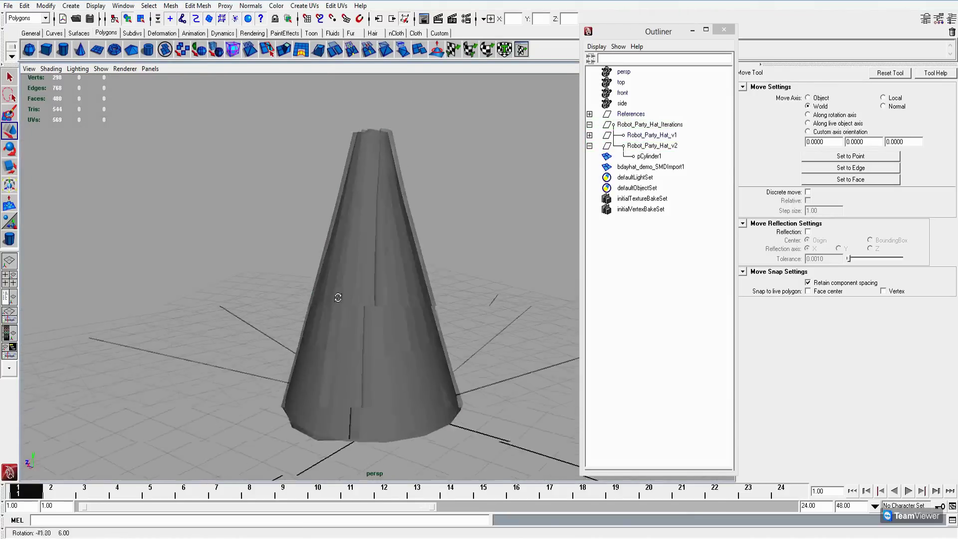
Step: Delete the vertical strip of four faces on the v2 cone where the hat's seam runs
click(336, 342)
key(F11)
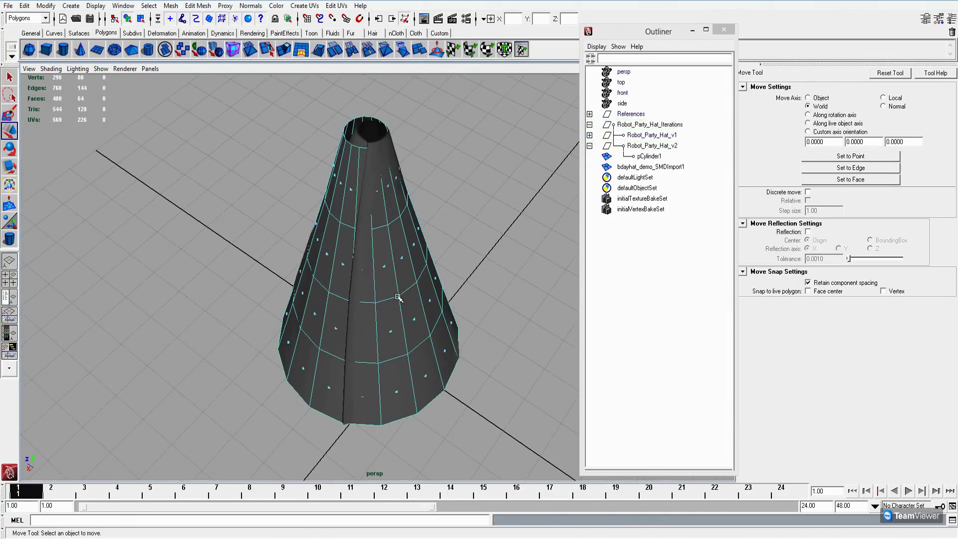
alt+drag(398, 298, 385, 347)
alt+drag(386, 390, 368, 353)
right_drag(368, 353, 395, 310)
Step: Extrude the open vertical edges on one side of the gap and pull the new strip outward
key(5)
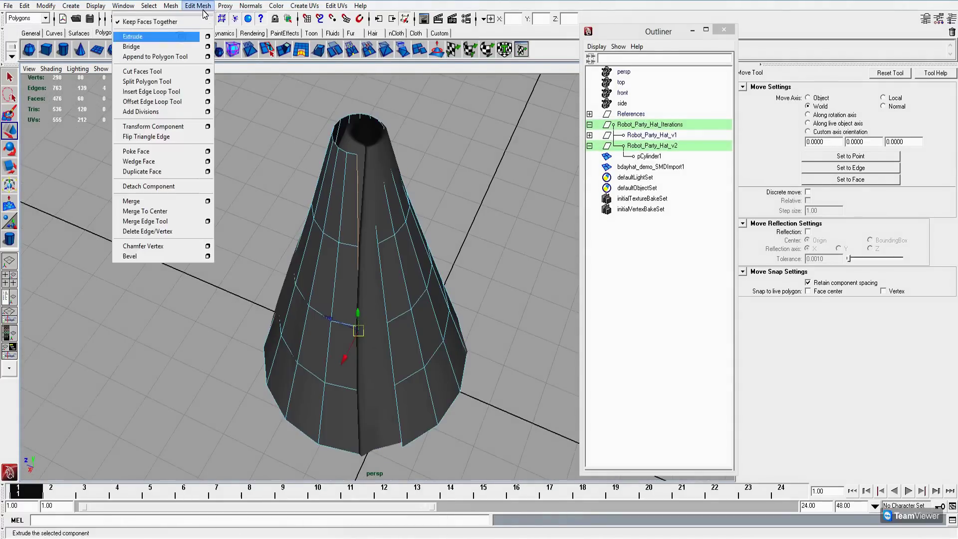
key(space)
key(space)
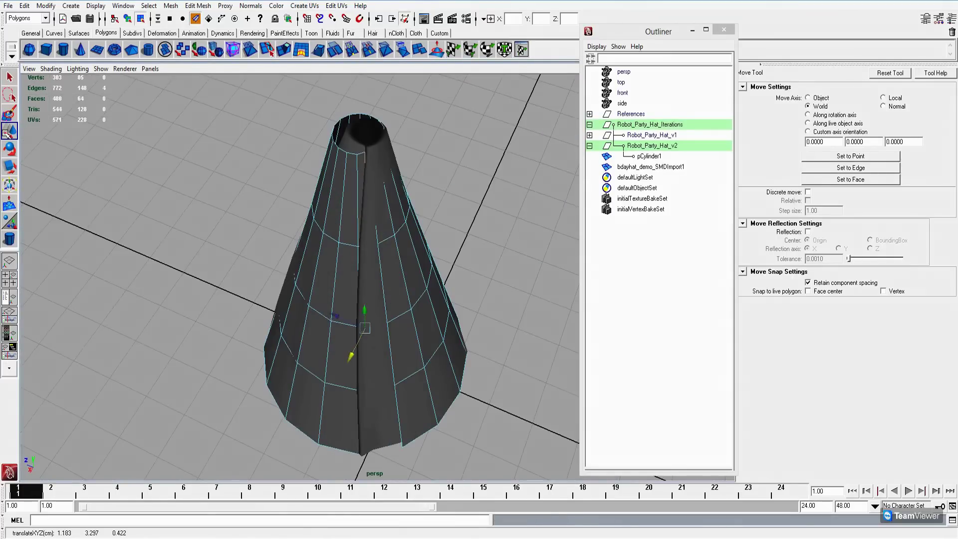
mouse_move(337, 311)
alt+mouse_down()
mouse_move(539, 325)
mouse_move(387, 288)
alt+mouse_up()
Step: Reposition the extruded strip's vertices in wireframe view to follow the reference hat's seam
key(4)
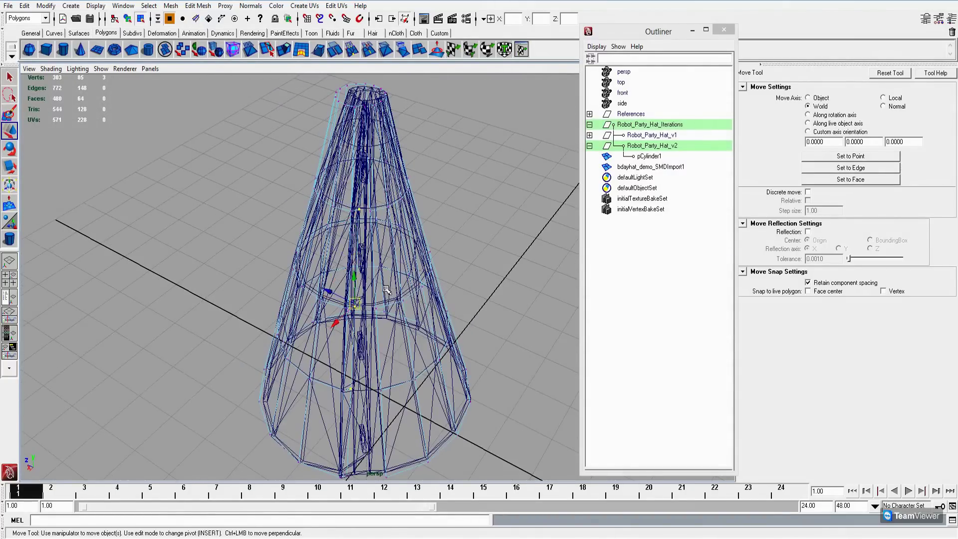
mouse_move(347, 480)
alt+mouse_down()
mouse_move(353, 339)
mouse_move(359, 330)
mouse_move(349, 382)
mouse_move(372, 344)
mouse_move(346, 416)
mouse_move(319, 349)
alt+mouse_up()
Step: Extrude the vertical edges on the other side of the gap and move their vertices to form the overlap
key(5)
key(ctrl+e)
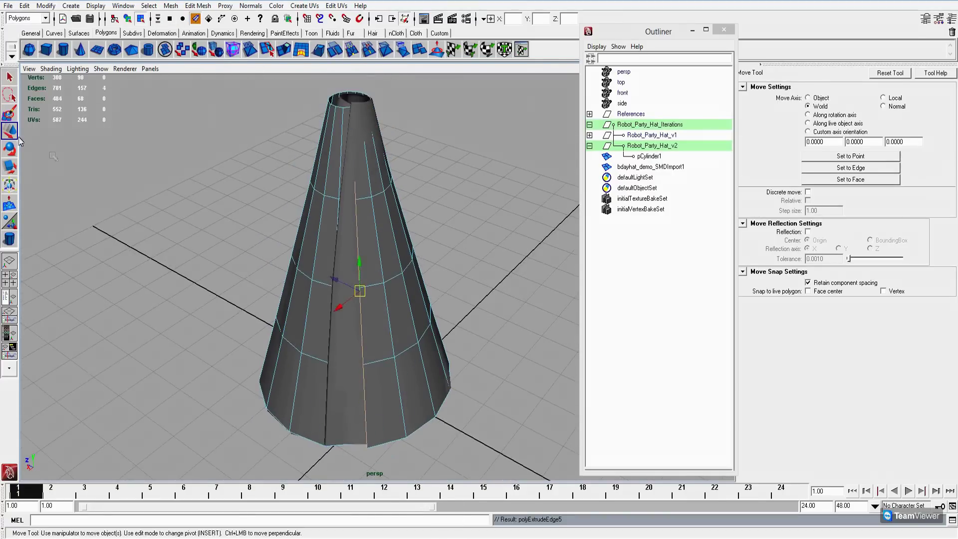
alt+drag(53, 157, 349, 269)
right_click(371, 272)
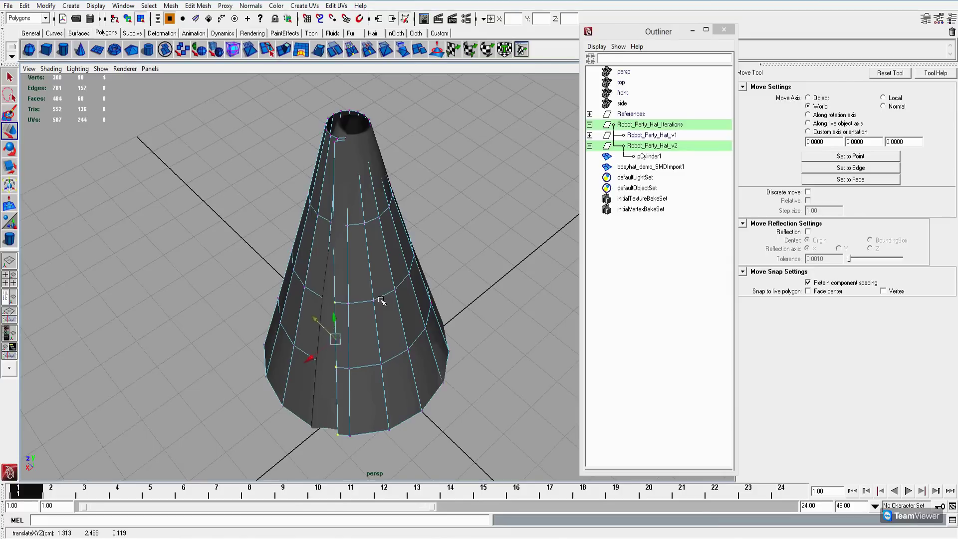
alt+drag(381, 301, 305, 279)
Step: Hide the imported reference hat and soften the edge normals of the v2 cone
click(650, 167)
click(925, 18)
click(830, 313)
click(250, 5)
mouse_move(310, 241)
alt+mouse_down()
mouse_move(300, 219)
mouse_move(335, 258)
mouse_move(311, 255)
alt+mouse_up()
click(301, 219)
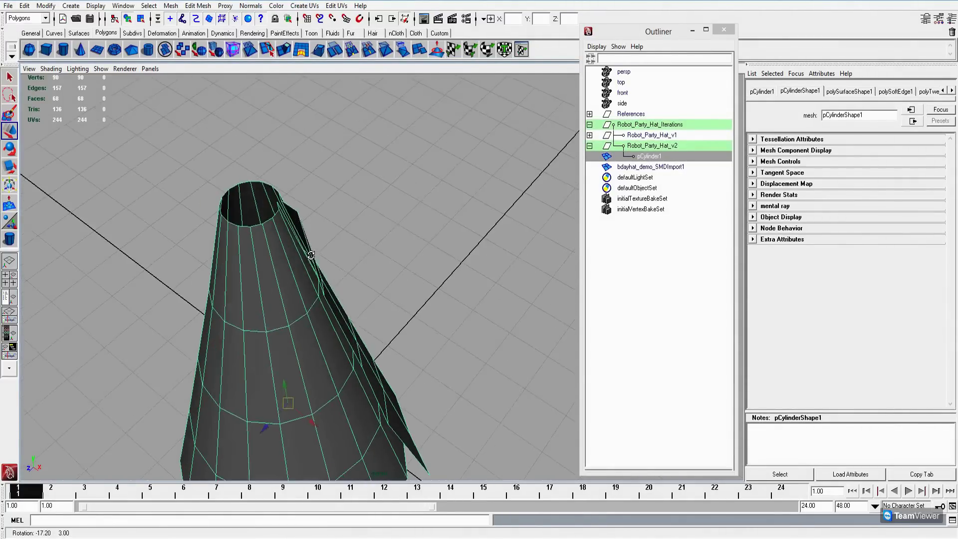
Step: Adjust the vertices of the overlapping flap along the hat's seam
right_drag(325, 255, 320, 253)
alt+drag(320, 252, 292, 197)
alt+middle_drag(291, 197, 369, 339)
alt+drag(380, 337, 411, 336)
key(z)
Step: Duplicate Robot_Party_Hat_v2 as Robot_Party_Hat_v3 and hide the v2 group
click(435, 280)
click(412, 337)
key(ctrl+d)
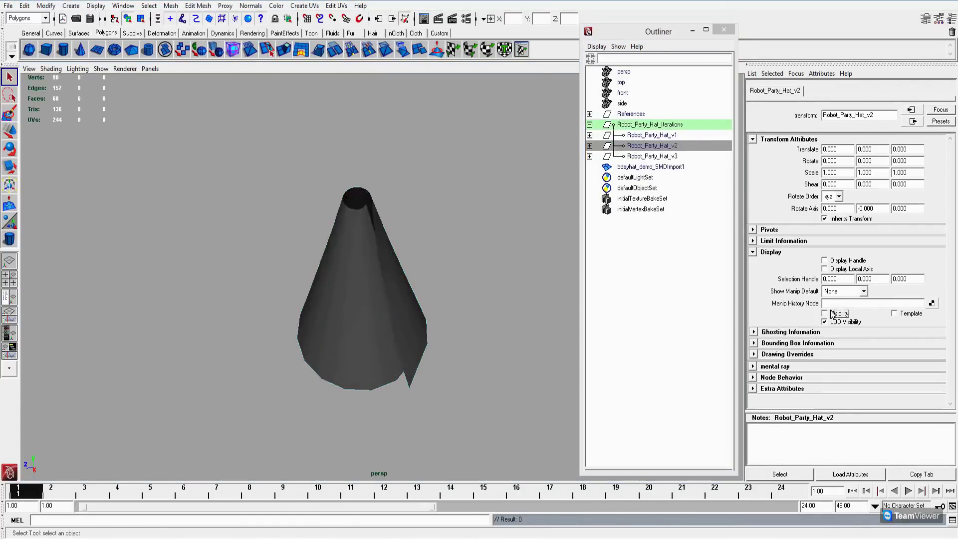
click(652, 156)
Step: Extrude all faces of the v3 hat and offset them to give the paper wall thickness
key(F11)
drag(259, 160, 469, 424)
click(197, 6)
click(150, 36)
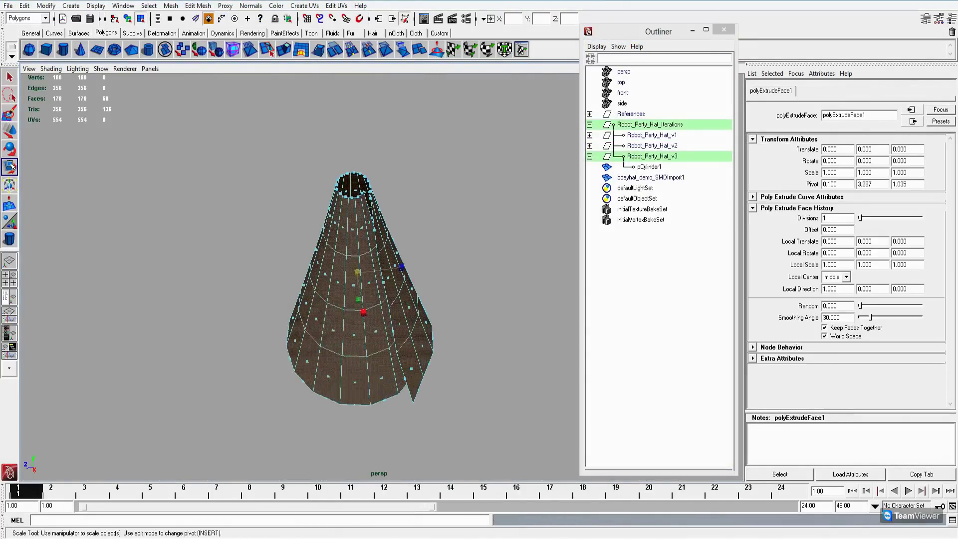
alt+drag(399, 195, 328, 243)
alt+right_drag(328, 243, 328, 231)
mouse_move(327, 231)
alt+mouse_down()
mouse_move(374, 257)
mouse_move(371, 247)
mouse_move(359, 269)
mouse_move(343, 264)
mouse_move(337, 230)
alt+mouse_up()
key(3)
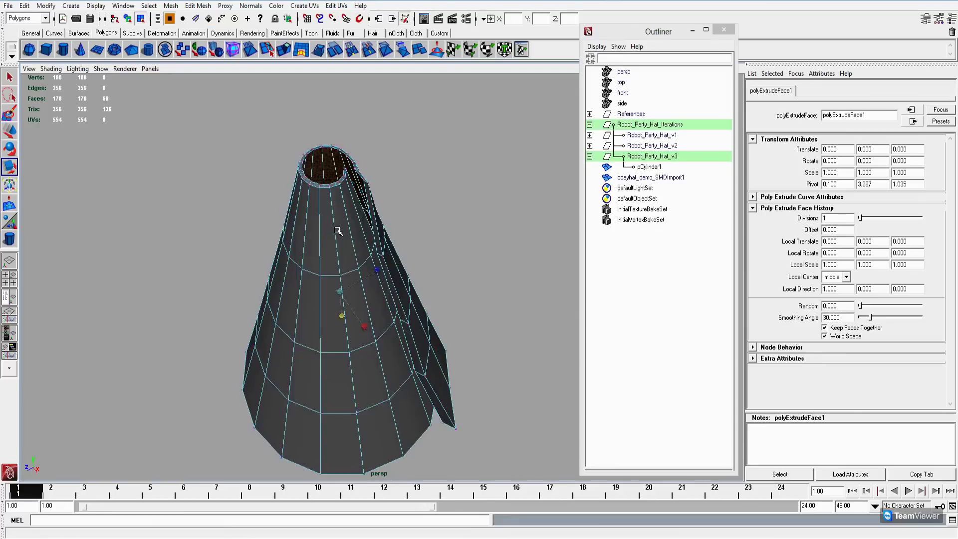
Step: Select the inner vertices around the tip's opening and scale them inward to thicken the rim
key(4)
key(F9)
scroll(342, 289, up, 5)
click(384, 291)
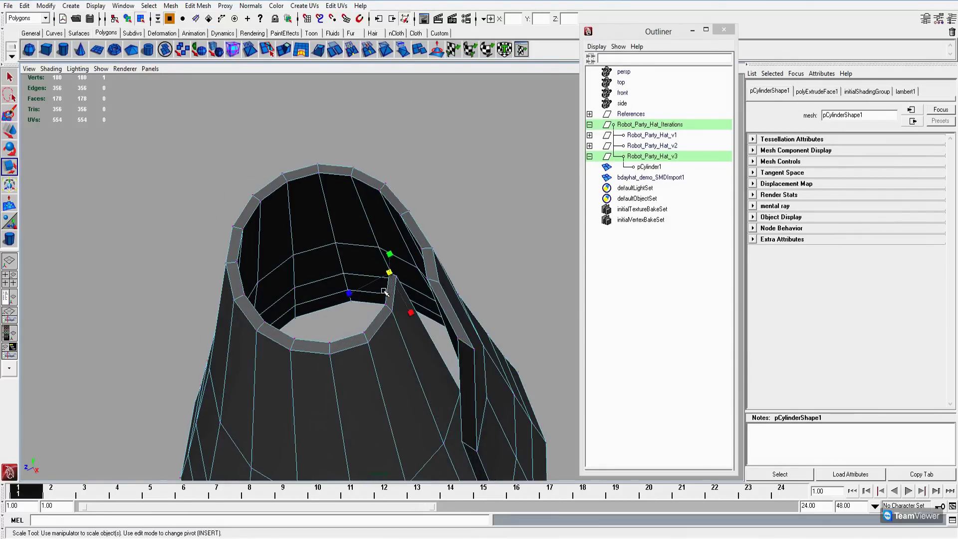
alt+drag(384, 292, 409, 349)
alt+middle_drag(409, 349, 437, 317)
scroll(437, 317, up, 2)
drag(442, 265, 408, 248)
key(r)
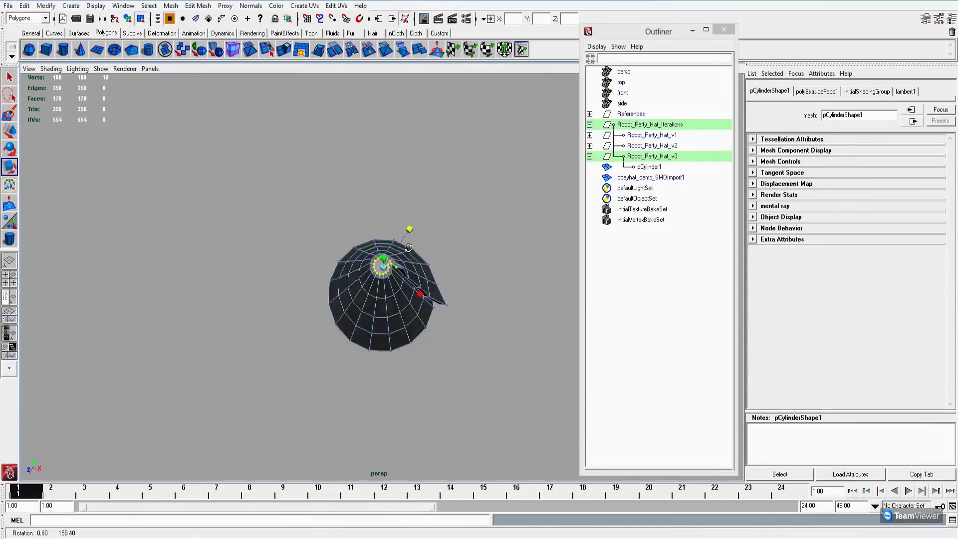
Step: Move the inner rim vertices at the seam ends and flap corner to even out the wall thickness
scroll(384, 353, up, 3)
mouse_move(393, 334)
alt+mouse_down()
mouse_move(471, 353)
mouse_move(432, 334)
alt+mouse_up()
click(369, 256)
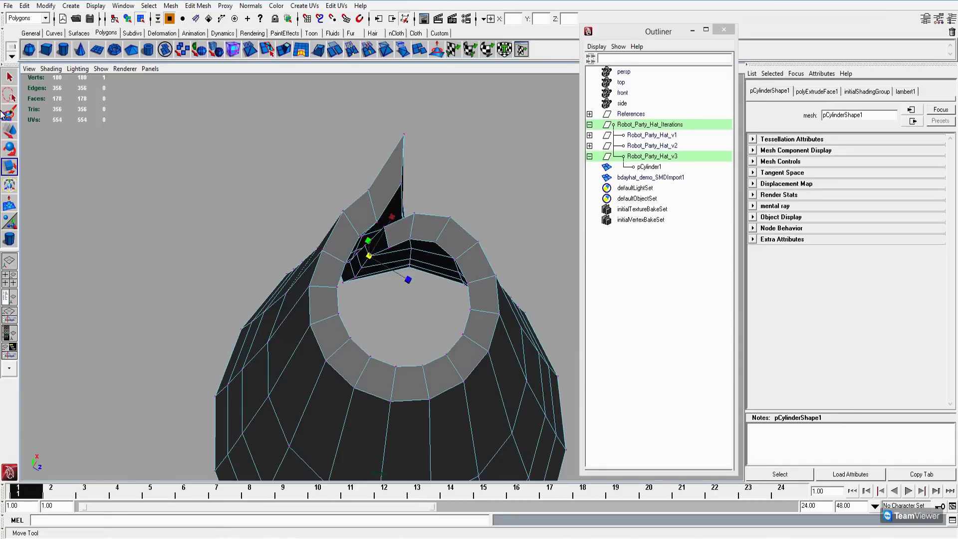
click(10, 131)
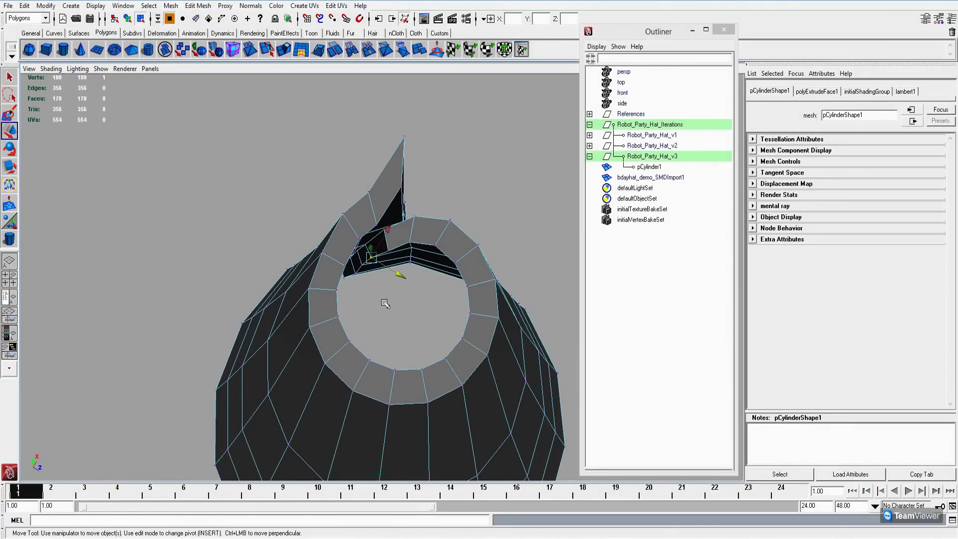
scroll(384, 303, down, 2)
alt+drag(385, 302, 440, 333)
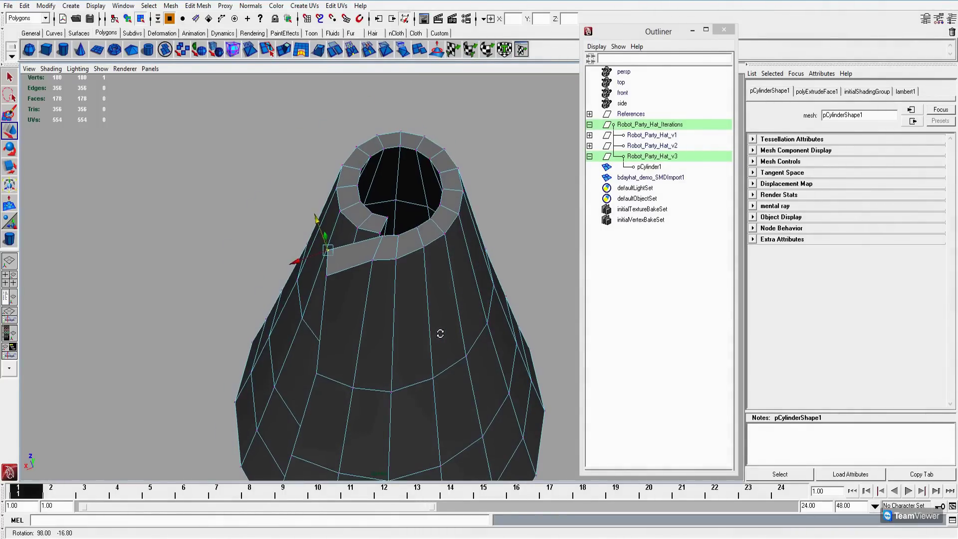
Step: Select the whole thickened hat in object mode and frame it in the perspective view
alt+drag(320, 321, 414, 329)
right_drag(414, 329, 352, 325)
alt+drag(353, 325, 389, 345)
click(419, 339)
key(f)
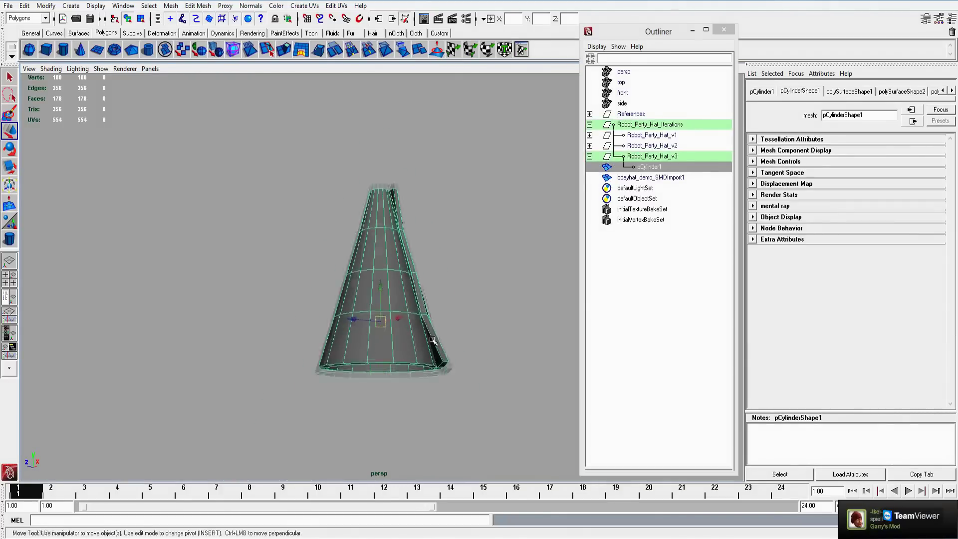
Step: Adjust two vertices at the flap's lower corner of the v3 hat and soften the mesh edges
right_drag(400, 342, 371, 342)
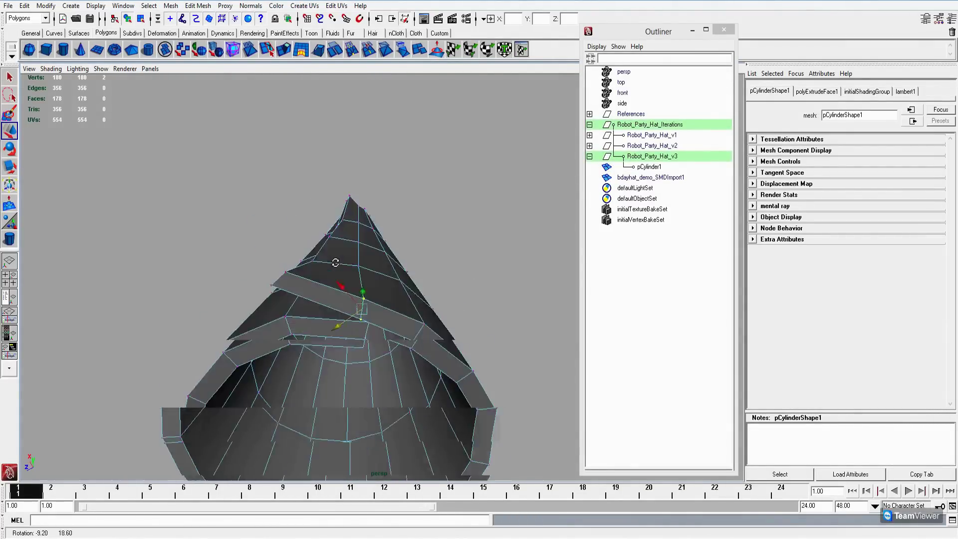
mouse_move(335, 262)
alt+mouse_down()
mouse_move(402, 348)
mouse_move(454, 345)
mouse_move(357, 359)
mouse_move(328, 264)
mouse_move(259, 270)
mouse_move(314, 83)
mouse_move(342, 297)
mouse_move(260, 293)
mouse_move(273, 189)
mouse_move(241, 293)
mouse_move(255, 199)
mouse_move(306, 74)
mouse_move(357, 171)
mouse_move(342, 248)
mouse_move(398, 241)
mouse_move(385, 259)
mouse_move(349, 269)
mouse_move(342, 304)
mouse_move(382, 243)
mouse_move(306, 246)
mouse_move(364, 342)
alt+mouse_up()
click(349, 269)
click(224, 113)
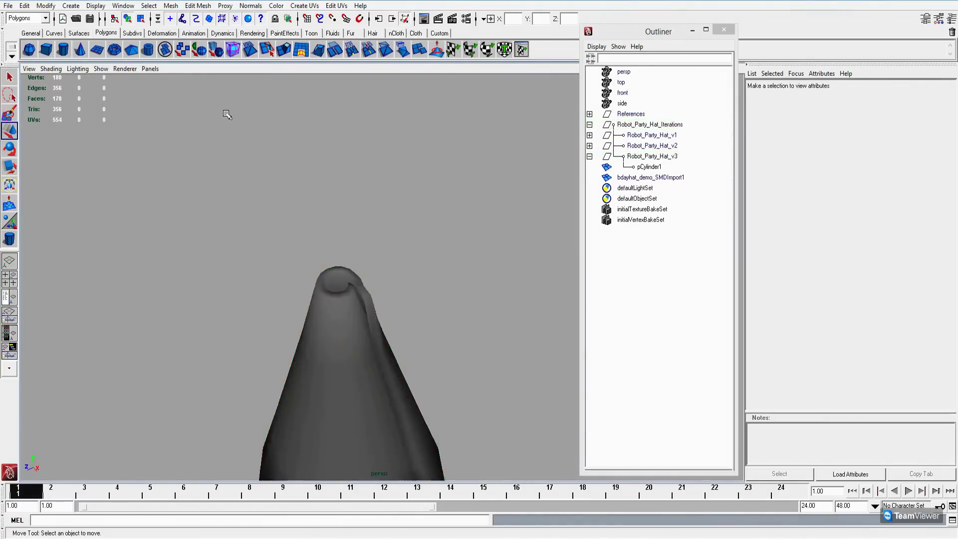
alt+drag(225, 113, 401, 303)
Step: Duplicate the Robot_Party_Hat_v3 group to start the v4 iteration, and hide the v3 group
key(q)
click(365, 249)
alt+right_drag(364, 249, 316, 310)
key(Up)
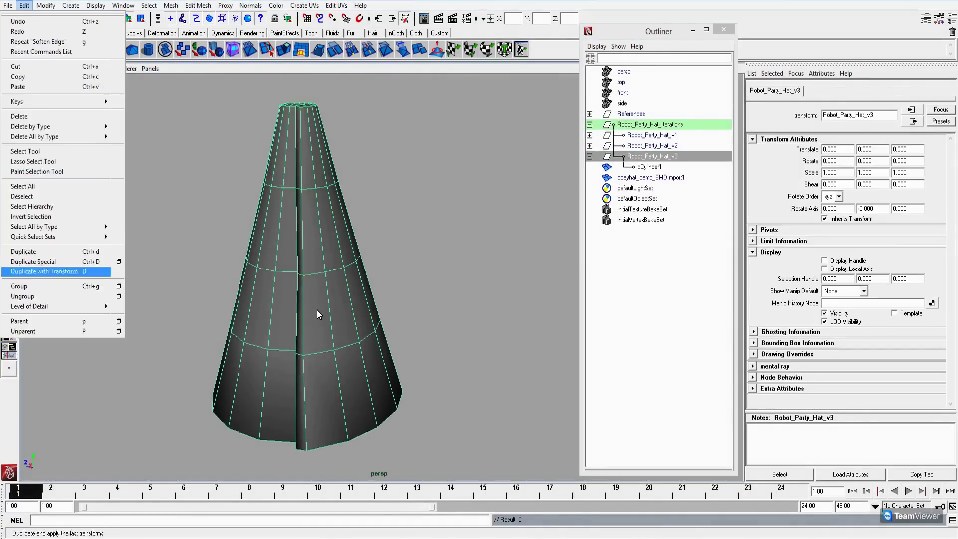
key(ctrl+d)
click(824, 313)
Step: Select the flap's faces beside the seam near the tip and cut them diagonally across the upper corner
click(271, 229)
alt+right_drag(272, 229, 350, 283)
click(184, 7)
right_drag(274, 244, 309, 247)
drag(299, 199, 329, 324)
alt+right_drag(329, 299, 324, 204)
scroll(324, 204, down, 5)
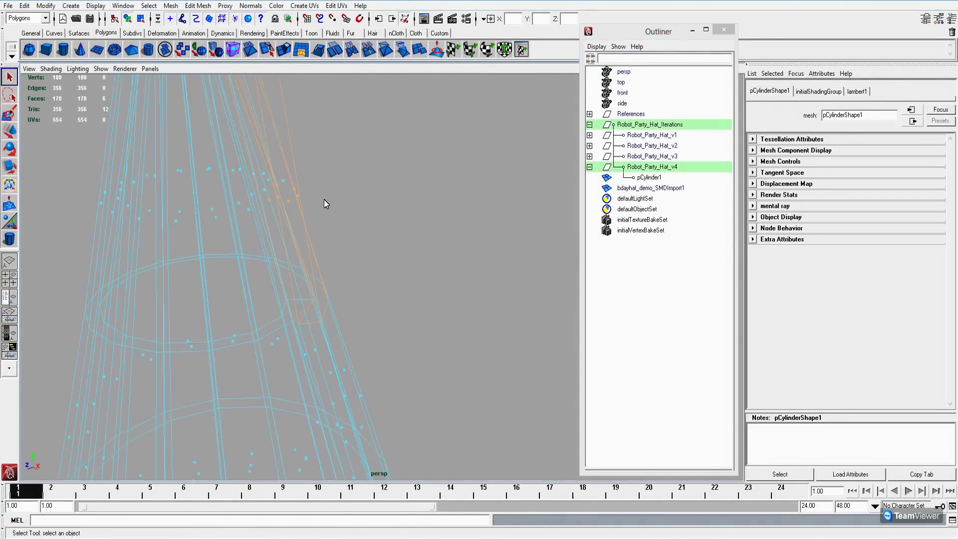
alt+drag(324, 203, 298, 229)
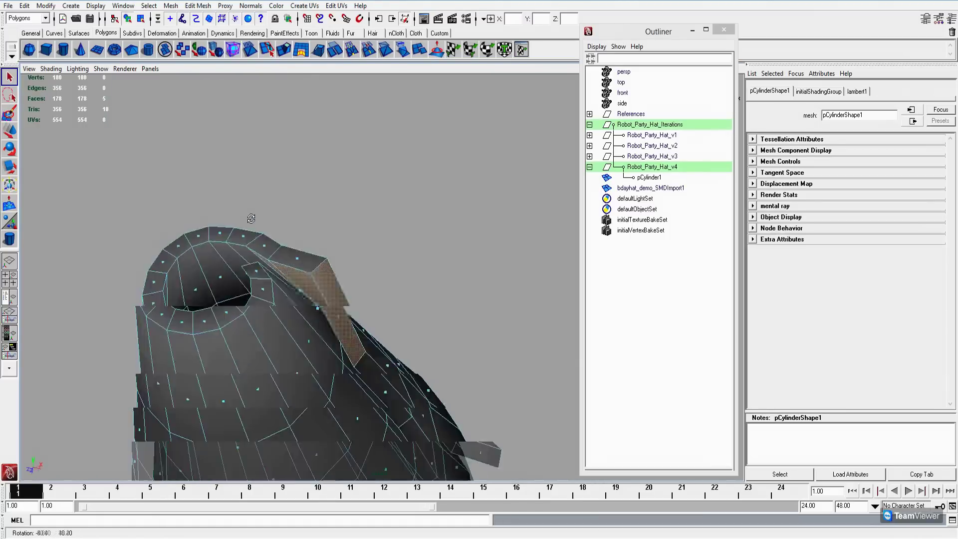
scroll(298, 229, up, 3)
click(197, 5)
click(168, 87)
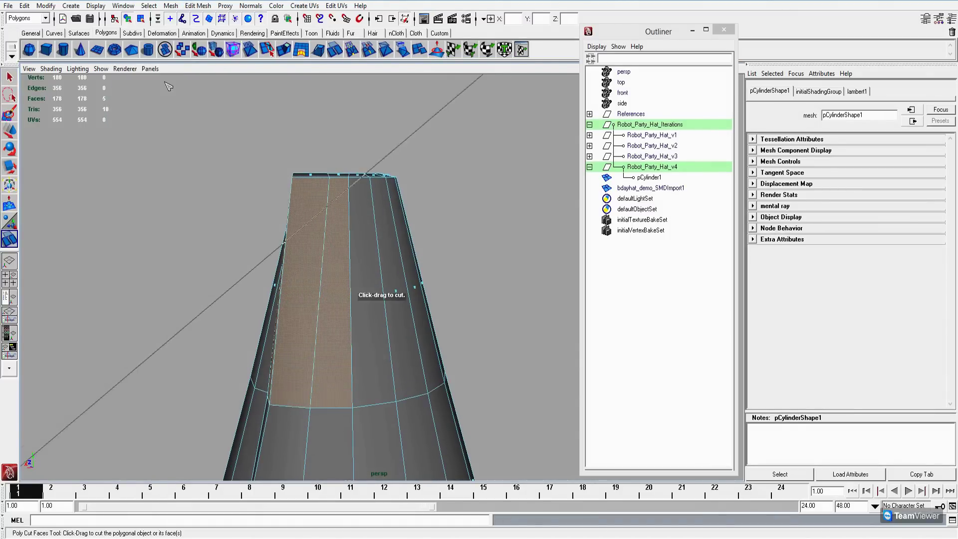
right_drag(316, 207, 381, 184)
scroll(313, 150, up, 2)
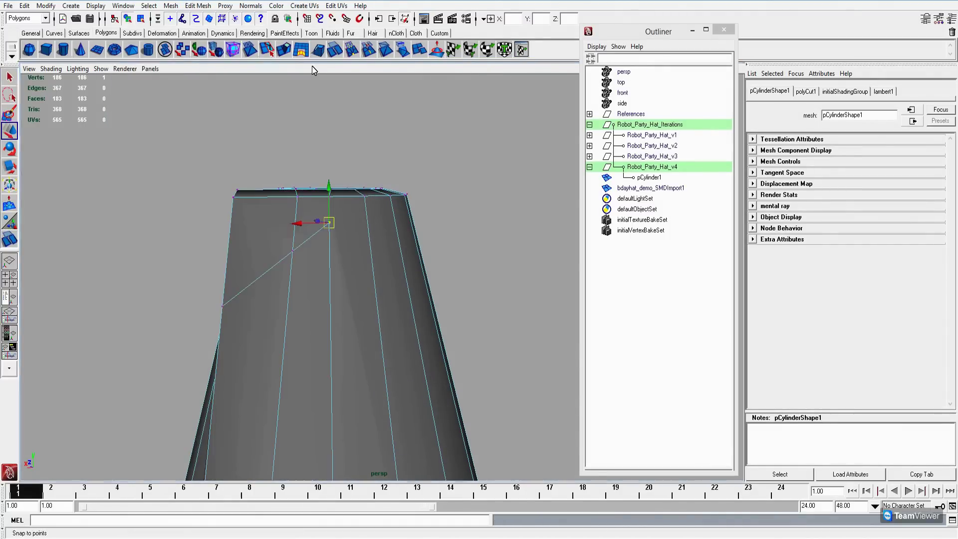
Step: Merge the stray vertices from the upper diagonal cut to their shared centers
click(198, 6)
click(150, 211)
mouse_move(234, 220)
alt+mouse_down()
mouse_move(324, 239)
mouse_move(368, 263)
mouse_move(339, 260)
alt+mouse_up()
key(4)
key(g)
key(5)
key(4)
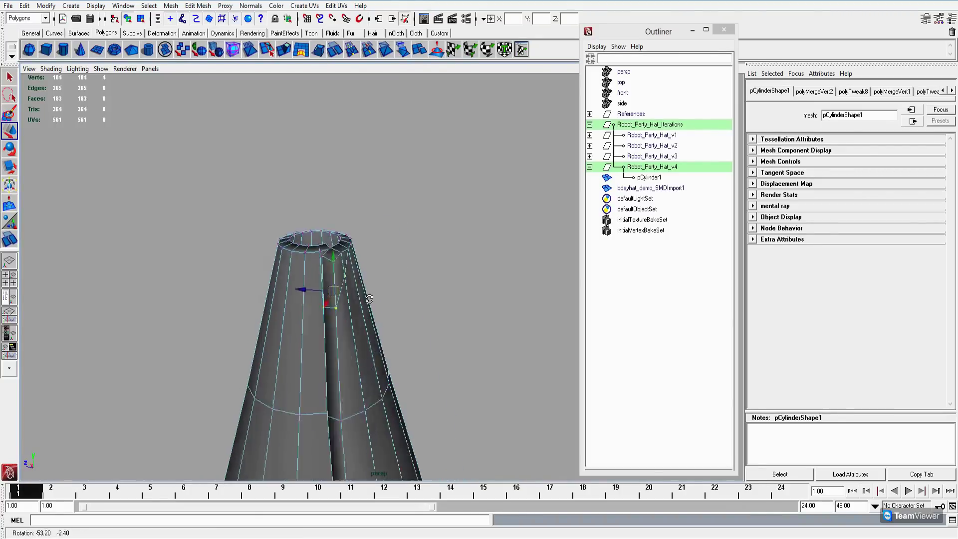
Step: Move the cut vertices along the flap's upper edge to bend its top corner away from the cone
scroll(380, 288, up, 3)
alt+drag(381, 288, 329, 344)
scroll(367, 285, up, 3)
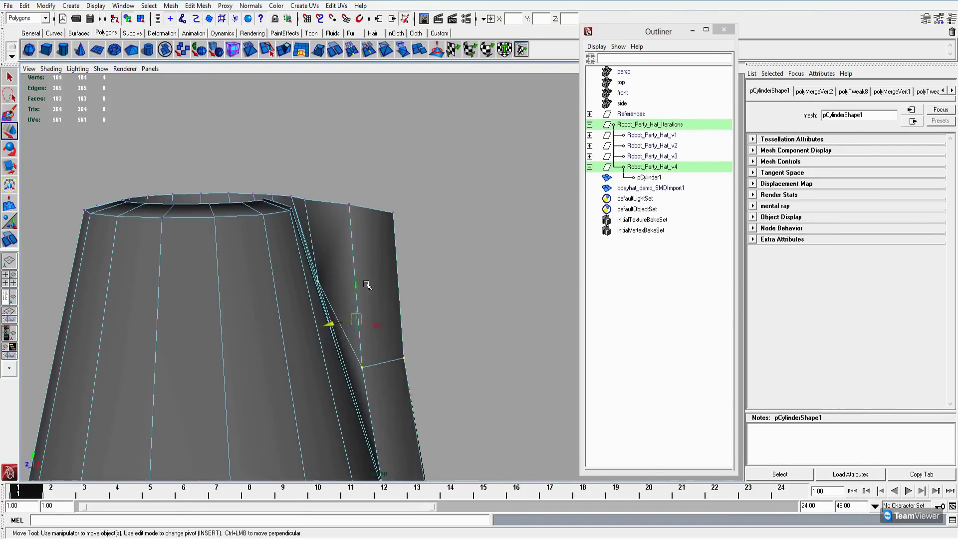
scroll(336, 301, down, 5)
mouse_move(337, 302)
alt+mouse_down()
mouse_move(413, 315)
mouse_move(328, 298)
alt+mouse_up()
right_drag(328, 298, 302, 305)
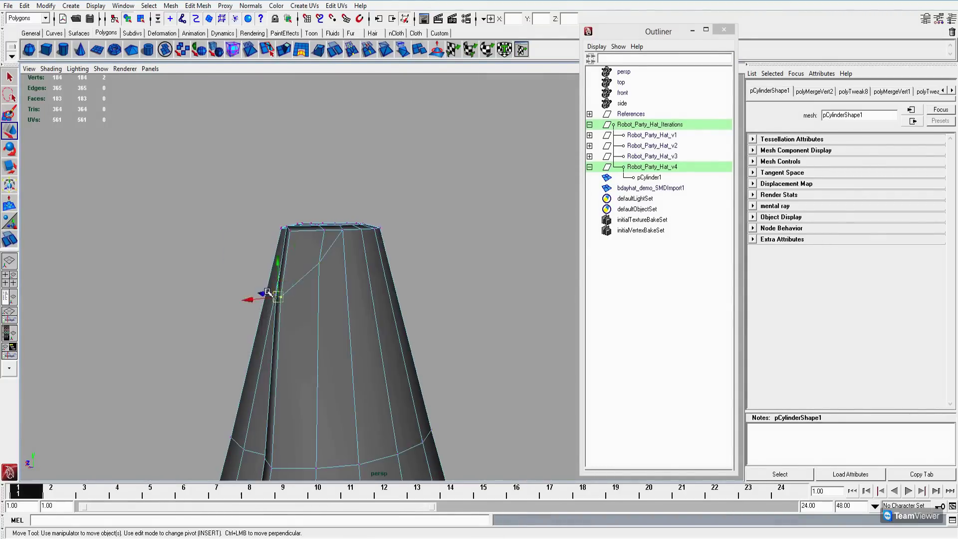
scroll(408, 316, down, 3)
Step: Examine the bent upper corner of the flap from several angles
click(408, 316)
alt+drag(408, 316, 200, 268)
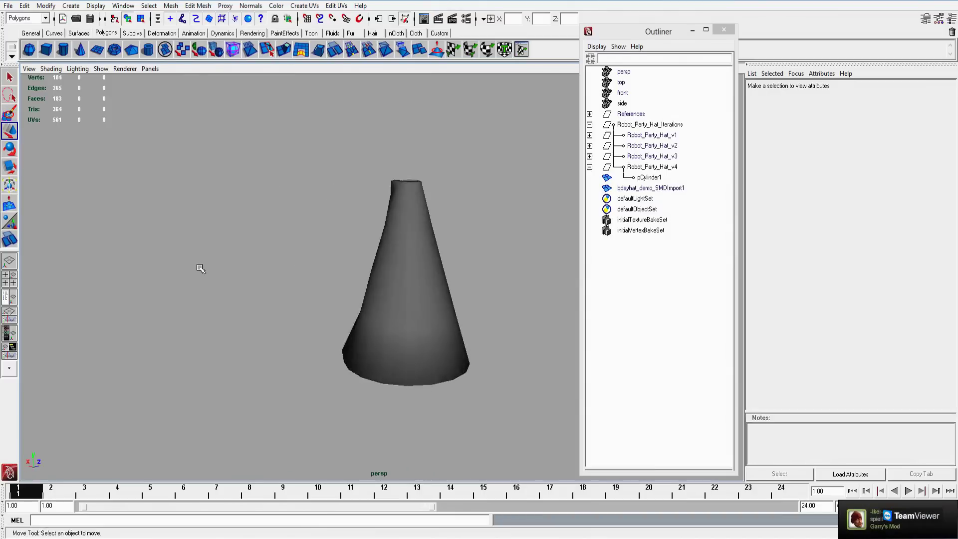
alt+drag(361, 304, 374, 299)
scroll(353, 230, up, 3)
click(353, 231)
scroll(364, 273, up, 3)
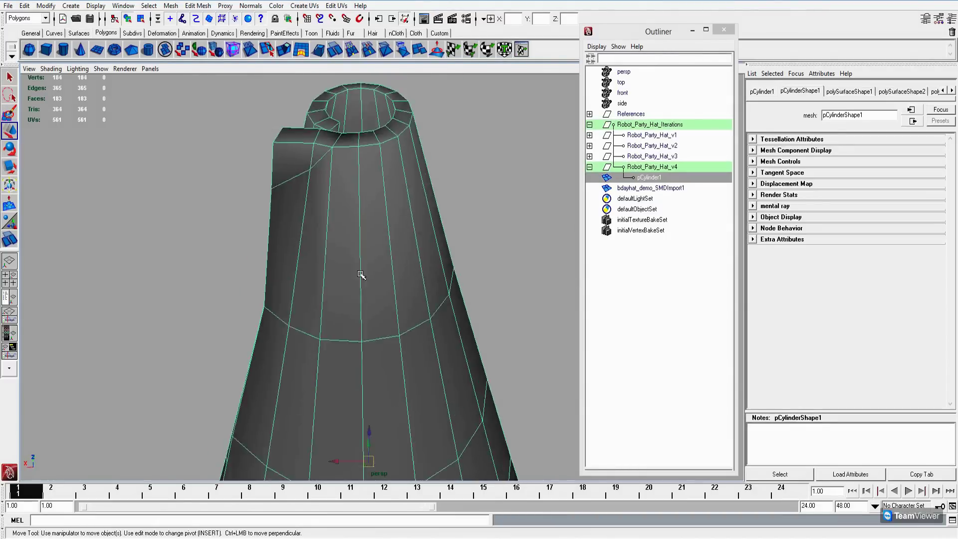
scroll(329, 238, down, 3)
scroll(359, 246, up, 3)
Step: Cut a second diagonal across the flap's upper faces below the first cut and adjust the vertex at its end
click(305, 272)
alt+drag(306, 271, 285, 260)
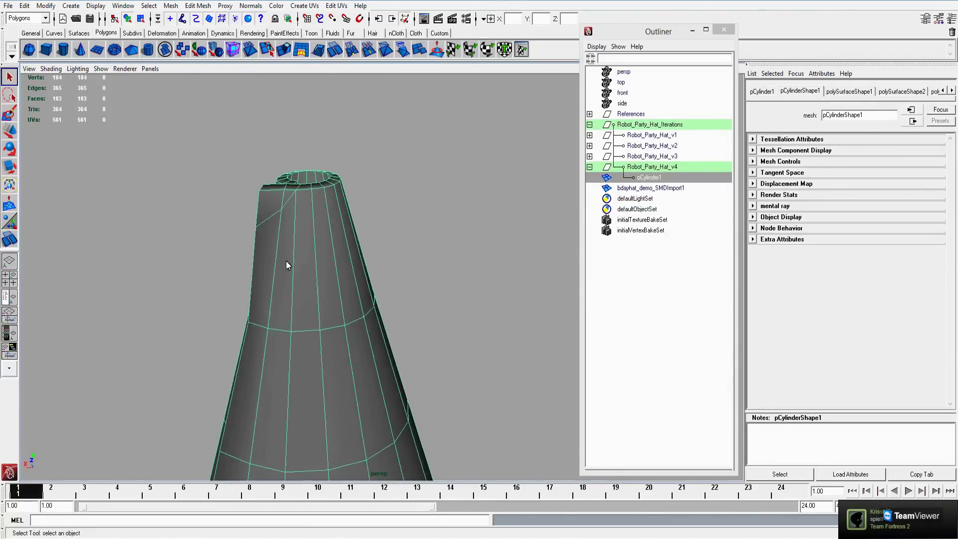
right_click(303, 260)
click(306, 285)
drag(280, 209, 279, 349)
click(197, 5)
click(155, 71)
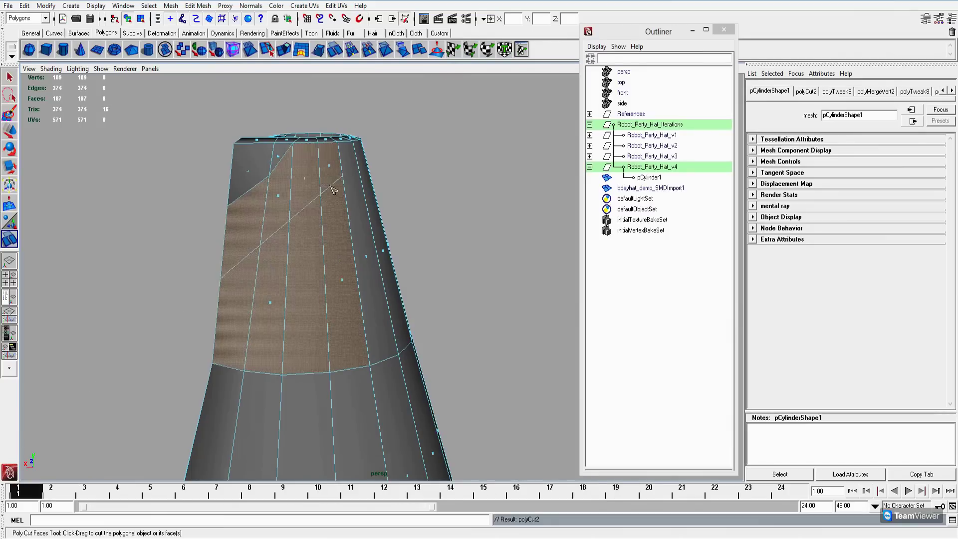
key(F9)
key(w)
click(342, 175)
click(198, 5)
click(154, 71)
drag(325, 247, 367, 246)
key(ctrl+z)
Step: Split the faces around the two diagonal cuts with the Split Polygon tool to connect their loose vertices
alt+drag(437, 224, 349, 259)
click(198, 6)
click(147, 81)
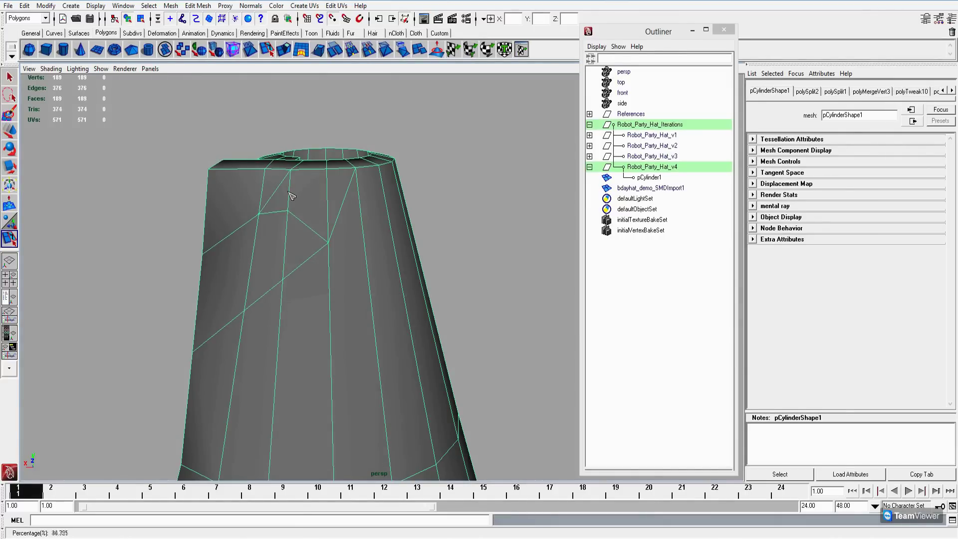
key(Return)
alt+drag(291, 195, 293, 253)
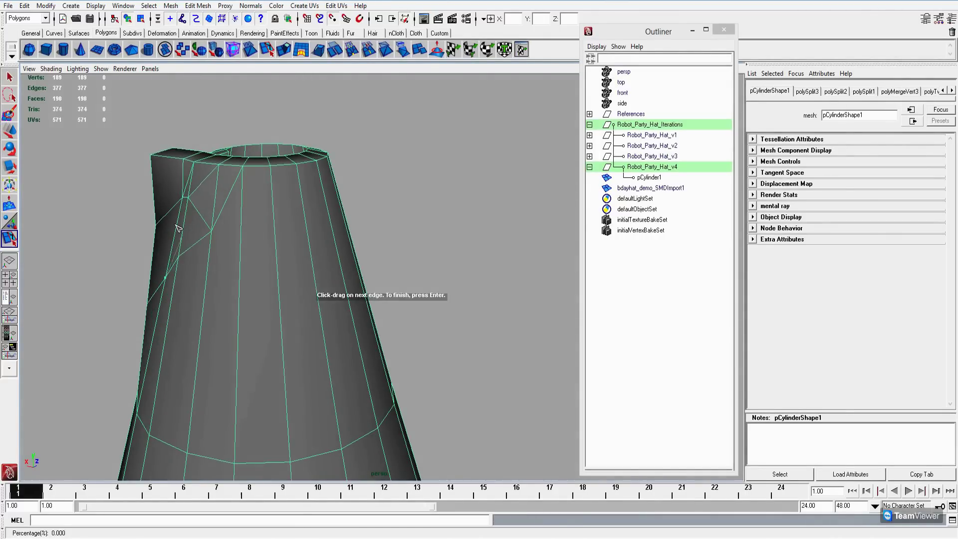
alt+drag(233, 242, 317, 243)
Step: Soften the edges of the v4 hat and check the shading of the curled flap
click(224, 111)
click(279, 249)
key(F9)
click(240, 192)
click(287, 153)
alt+drag(286, 152, 396, 258)
click(336, 261)
click(406, 197)
click(406, 197)
alt+drag(406, 196, 399, 229)
click(407, 233)
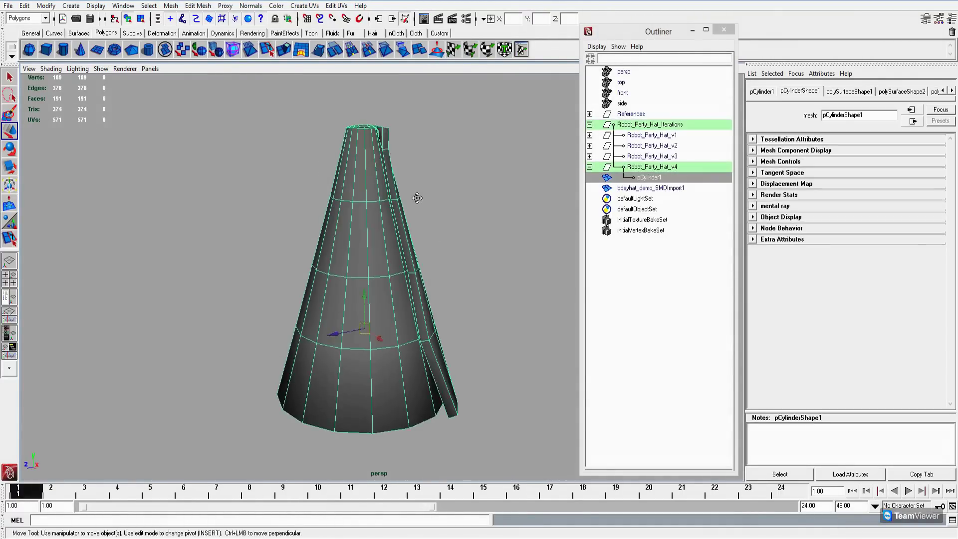
Step: Move the vertices along the flap's outer edge below the bent tip corner to smooth the curl
scroll(414, 233, up, 3)
right_drag(414, 233, 405, 279)
scroll(405, 279, down, 2)
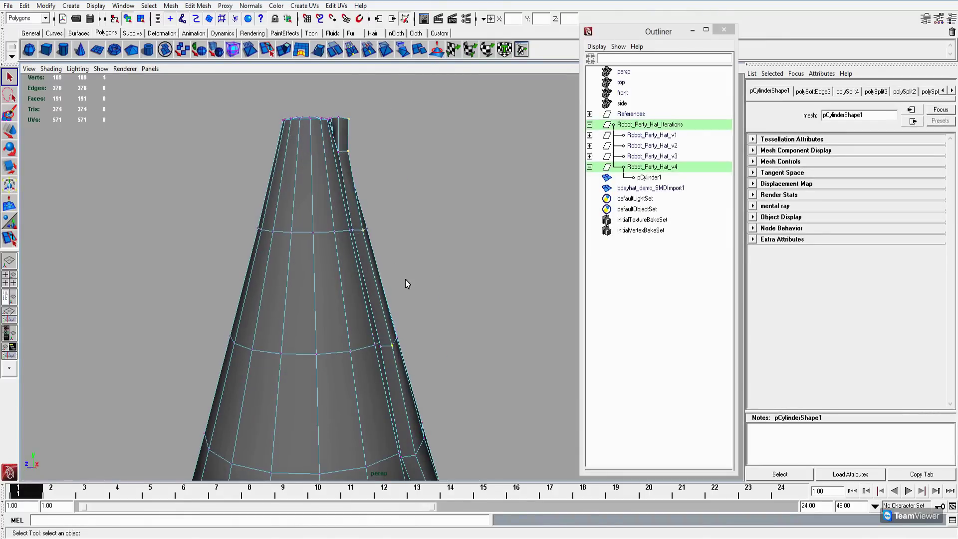
drag(355, 237, 357, 237)
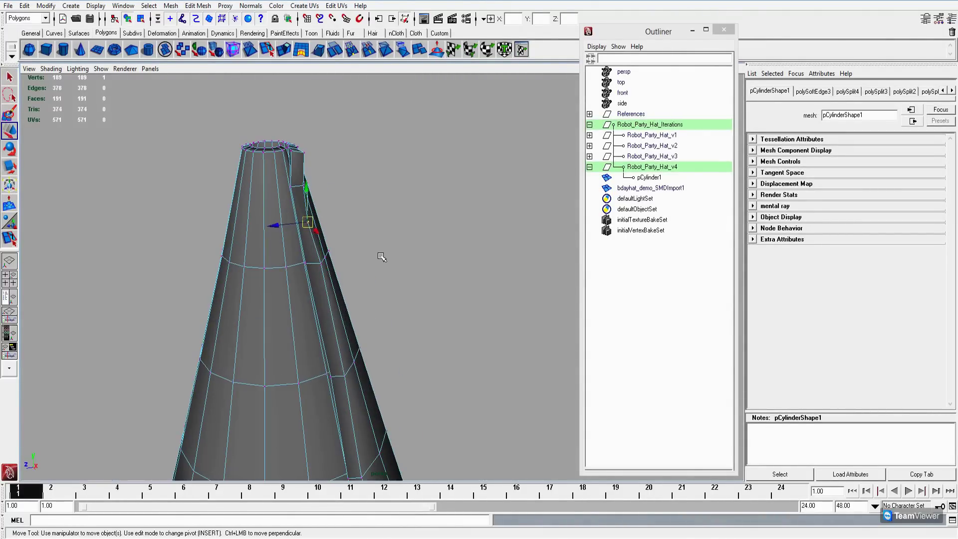
alt+drag(324, 255, 346, 295)
Step: Split the faces beneath the curled upper corner to connect the flap's edge with the diagonal cut vertices
click(180, 85)
alt+drag(262, 279, 235, 289)
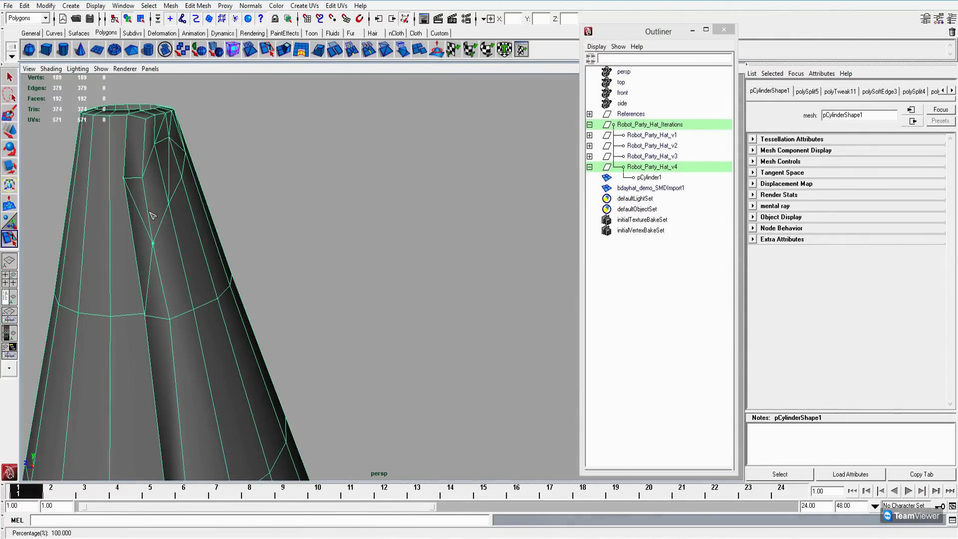
alt+drag(152, 215, 193, 208)
key(Return)
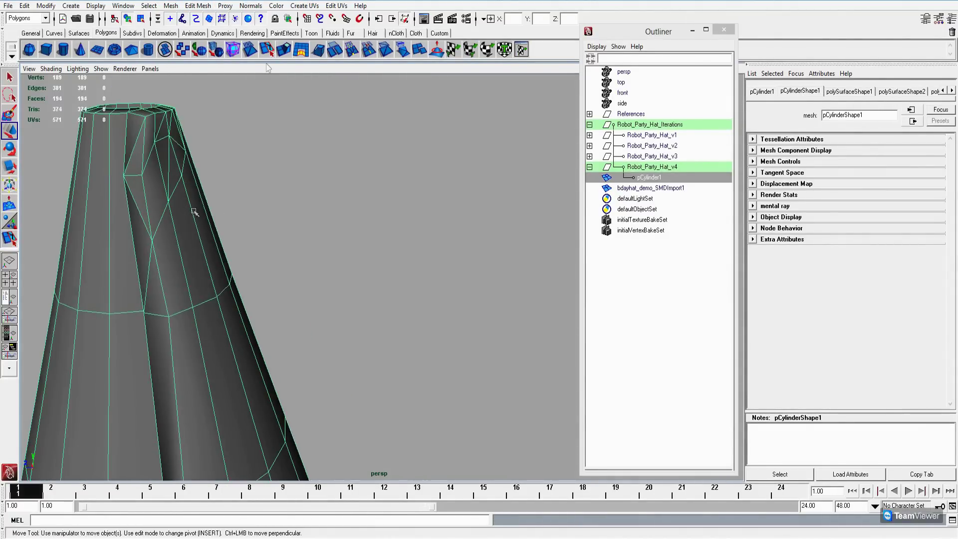
key(w)
Step: Soften the hat's edges again and review the shaded hat from outside and below
click(214, 118)
alt+drag(213, 117, 209, 250)
click(316, 212)
scroll(331, 267, up, 5)
key(w)
scroll(209, 265, down, 3)
click(210, 284)
alt+drag(209, 284, 382, 188)
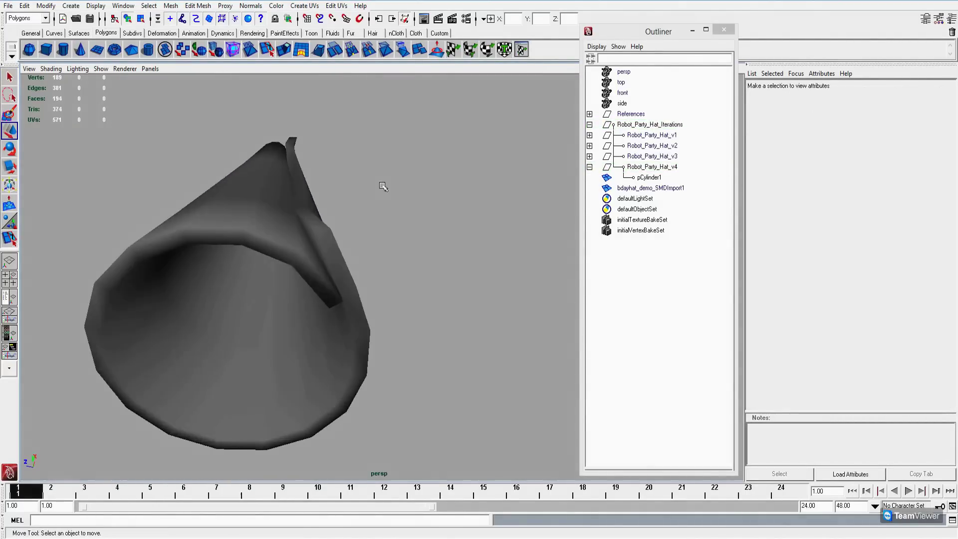
click(250, 214)
alt+drag(250, 214, 297, 269)
scroll(297, 269, up, 5)
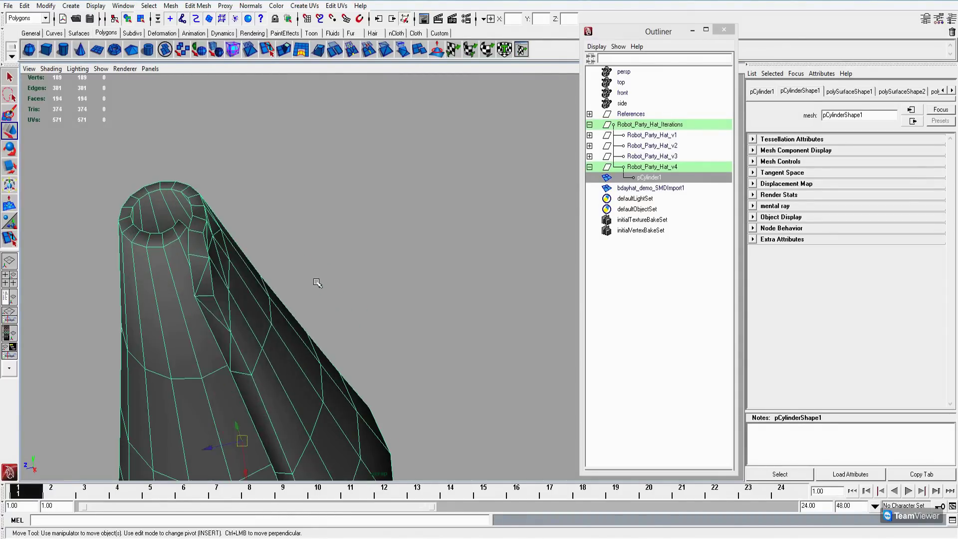
Step: Select the outer rim vertices around the tip's opening and scale them to adjust the rim
key(F8)
alt+drag(293, 109, 376, 252)
right_drag(376, 253, 401, 234)
alt+drag(402, 233, 352, 266)
alt+drag(371, 331, 316, 268)
click(308, 259)
right_drag(289, 248, 289, 254)
alt+drag(289, 255, 313, 252)
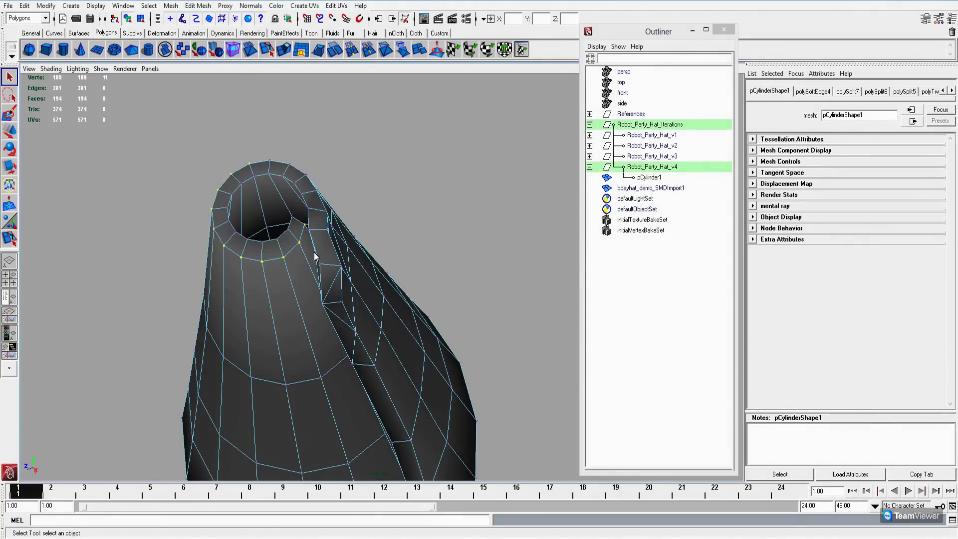
alt+drag(314, 252, 329, 264)
click(9, 166)
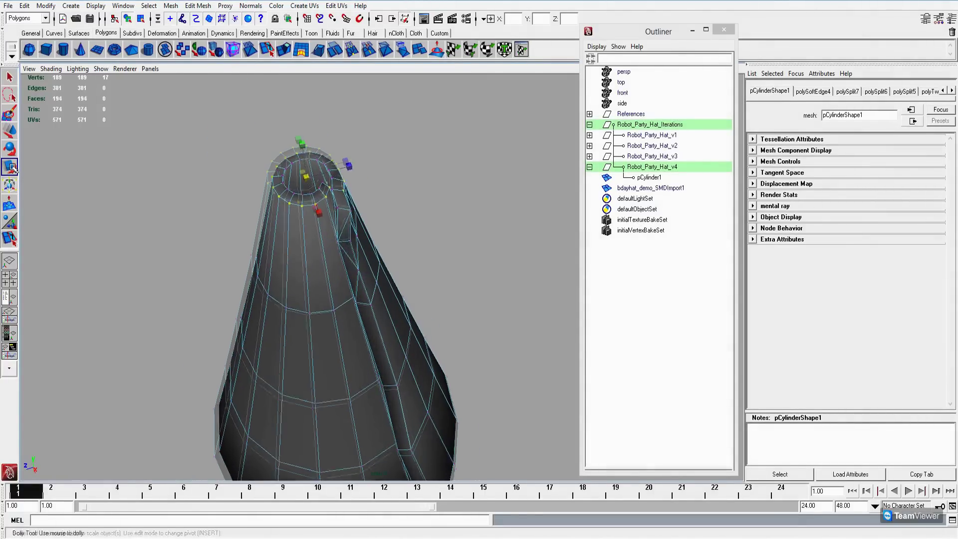
scroll(321, 240, up, 5)
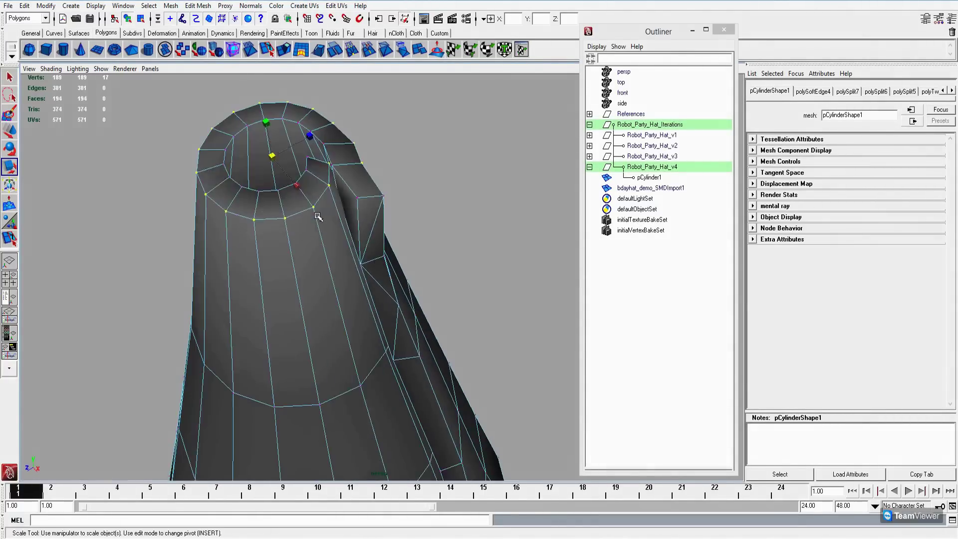
Step: Examine the tip, the curled corner and the seam from around the whole hat
scroll(321, 240, down, 8)
mouse_move(321, 240)
alt+mouse_down()
mouse_move(310, 287)
mouse_move(370, 223)
mouse_move(346, 217)
mouse_move(330, 248)
mouse_move(304, 234)
mouse_move(281, 242)
mouse_move(379, 276)
mouse_move(361, 174)
mouse_move(319, 231)
alt+mouse_up()
key(e)
click(345, 216)
scroll(361, 244, up, 4)
key(q)
click(365, 282)
key(e)
click(397, 279)
scroll(397, 278, up, 3)
key(q)
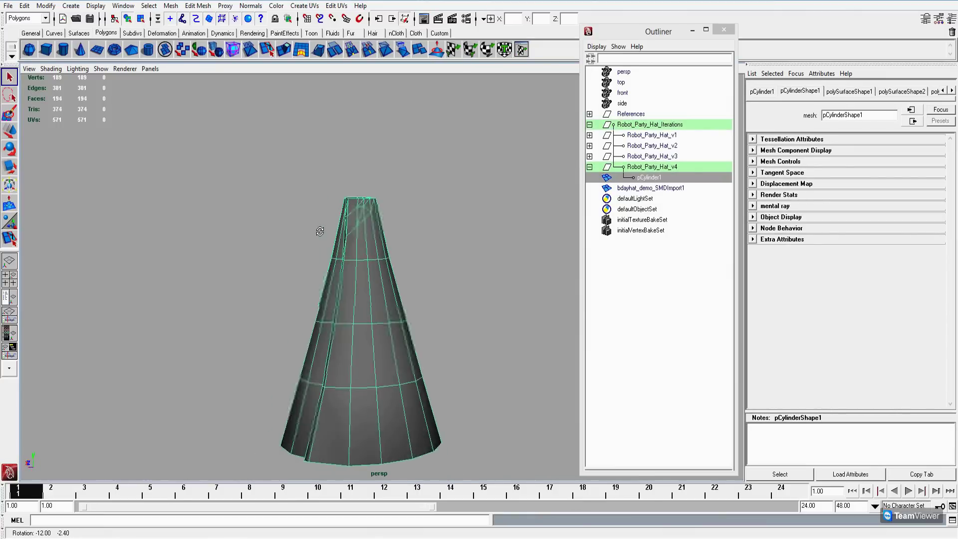
alt+drag(367, 292, 349, 277)
ctrl+click(347, 274)
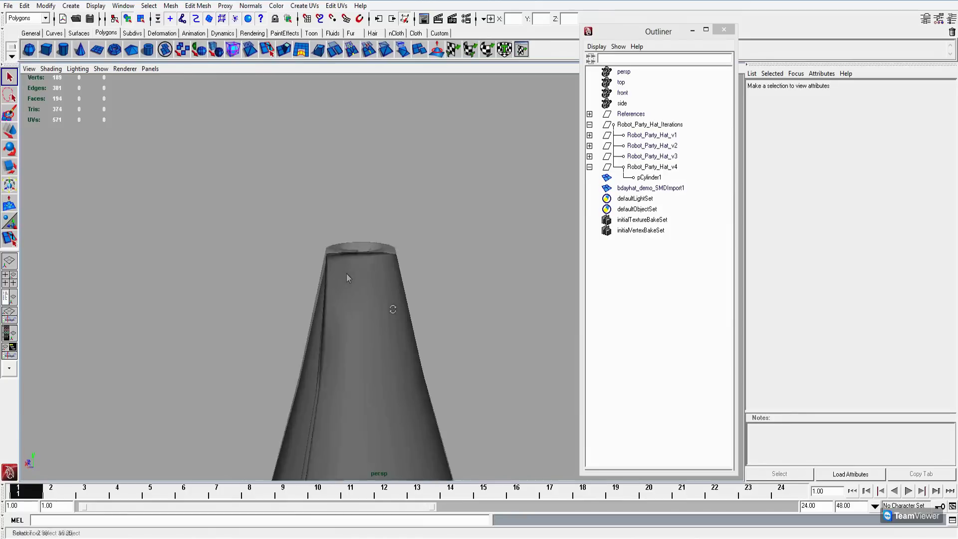
Step: Move three vertices on the flap beside the curled upper corner to refine its shape
click(346, 273)
right_drag(400, 313, 378, 294)
key(w)
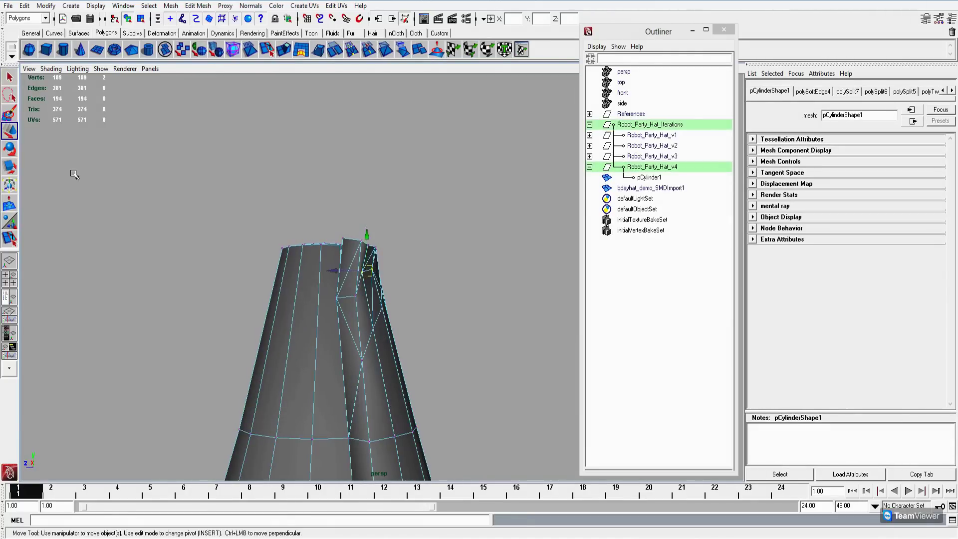
alt+drag(369, 254, 349, 279)
click(284, 305)
Step: Select the outer and inner faces at the flap's bottom corner and cut them diagonally
alt+drag(285, 306, 392, 281)
click(393, 280)
scroll(393, 280, up, 3)
key(F11)
key(4)
key(5)
scroll(369, 319, up, 4)
key(4)
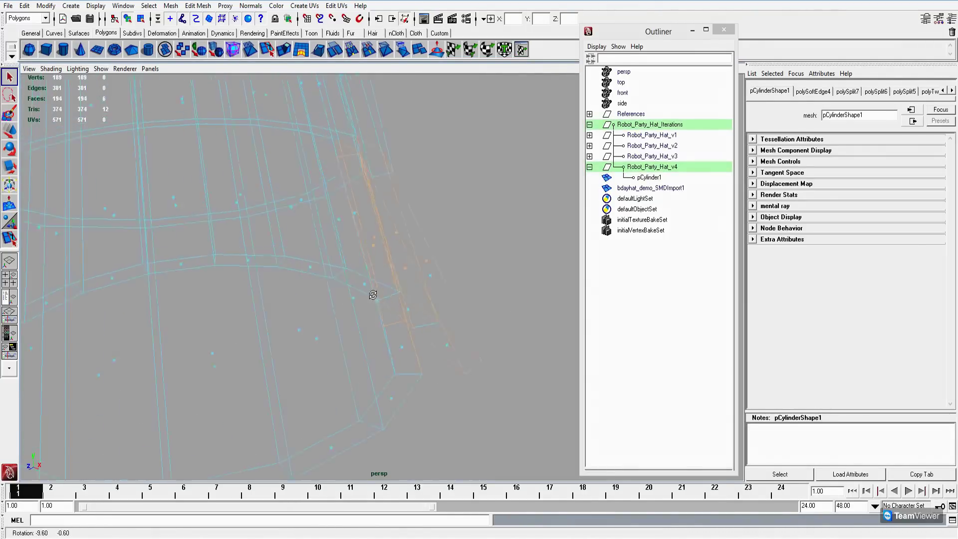
key(5)
alt+drag(392, 292, 247, 289)
shift+click(275, 287)
click(197, 5)
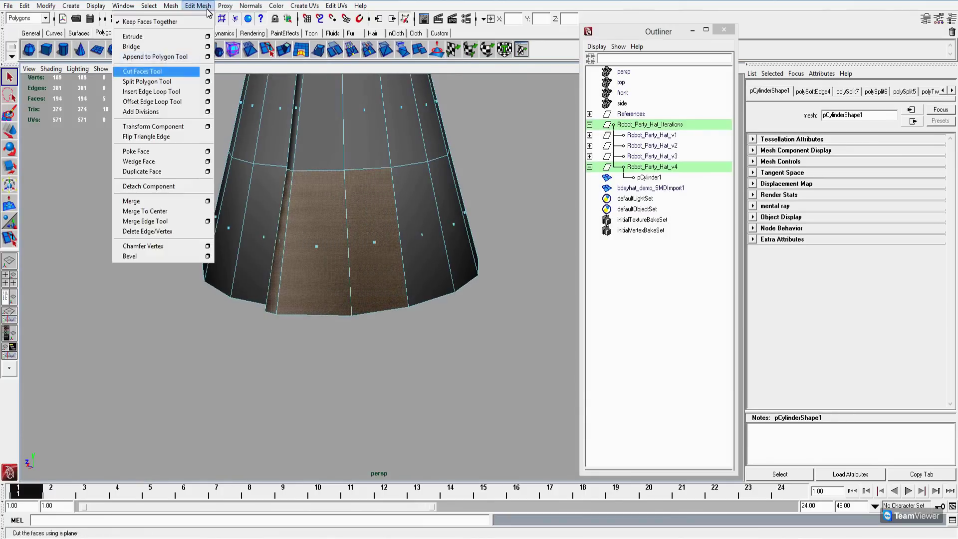
click(210, 70)
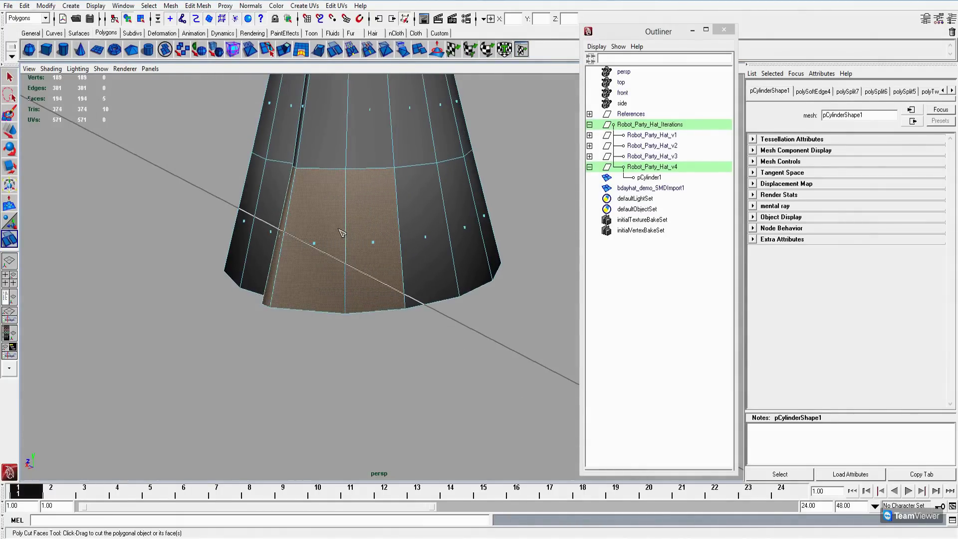
Step: Merge the extra vertices from the lower diagonal cut and reposition the vertices on the flap's edge
key(w)
alt+drag(382, 284, 343, 151)
key(ctrl+z)
mouse_move(359, 305)
alt+mouse_down()
mouse_move(241, 292)
mouse_move(235, 278)
mouse_move(270, 299)
mouse_move(345, 314)
mouse_move(318, 337)
mouse_move(380, 298)
mouse_move(214, 216)
mouse_move(317, 251)
mouse_move(271, 331)
mouse_move(315, 318)
alt+mouse_up()
key(4)
key(5)
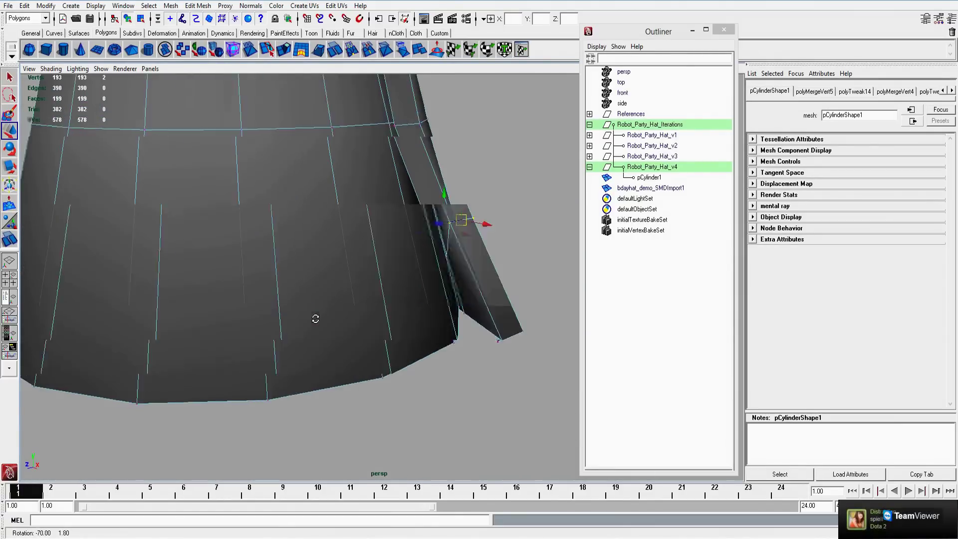
Step: Select four vertices around the flap's bottom corner and move them to shape its outward bend
alt+drag(392, 322, 349, 280)
click(395, 254)
key(4)
shift+drag(344, 227, 393, 360)
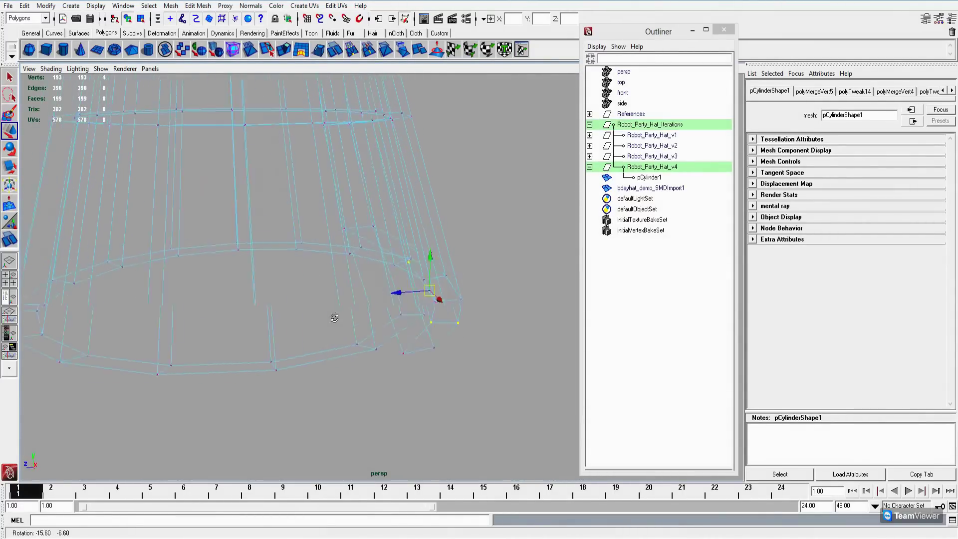
key(5)
alt+drag(334, 317, 374, 316)
alt+middle_drag(374, 316, 398, 297)
Step: Soften the hat's edges and move two vertices at the bottom end of the seam
alt+drag(429, 259, 240, 316)
alt+drag(336, 315, 314, 254)
right_drag(314, 254, 347, 254)
alt+drag(339, 271, 344, 252)
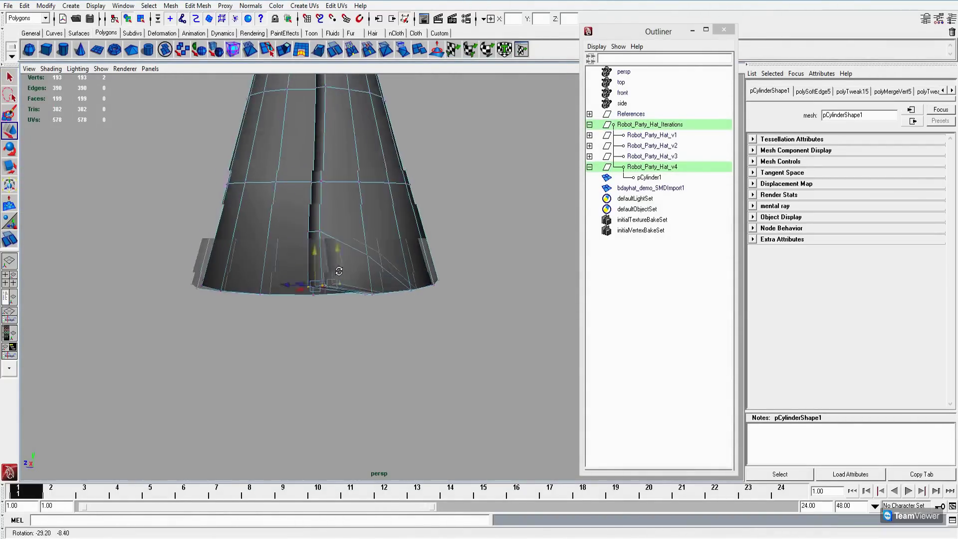
click(10, 148)
alt+drag(309, 299, 367, 327)
click(389, 276)
click(367, 327)
key(ctrl+z)
key(ctrl+z)
key(ctrl+z)
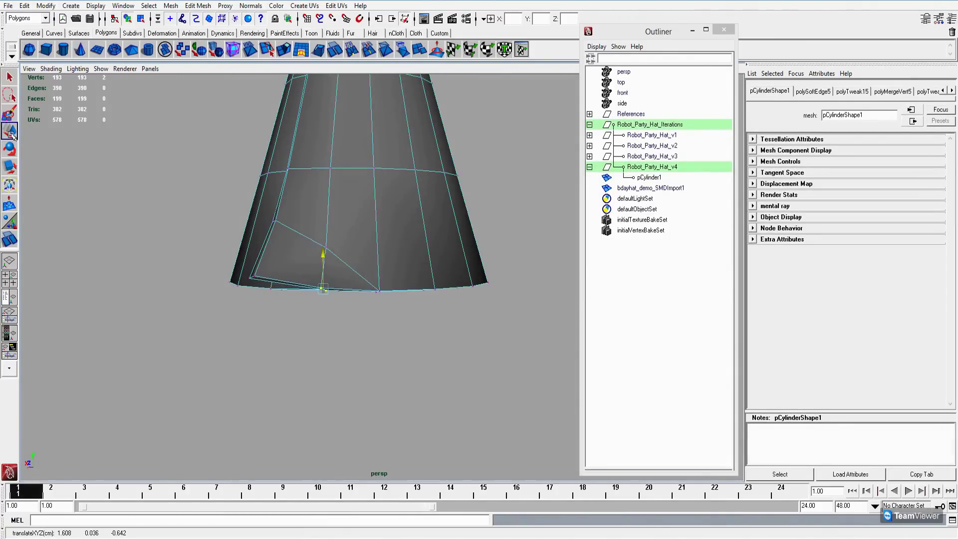
Step: Select three vertices at the seam's upper end, adjust their position, and return the hat to object mode
key(q)
click(387, 317)
scroll(387, 316, down, 3)
alt+drag(387, 316, 347, 299)
click(348, 299)
scroll(374, 213, up, 4)
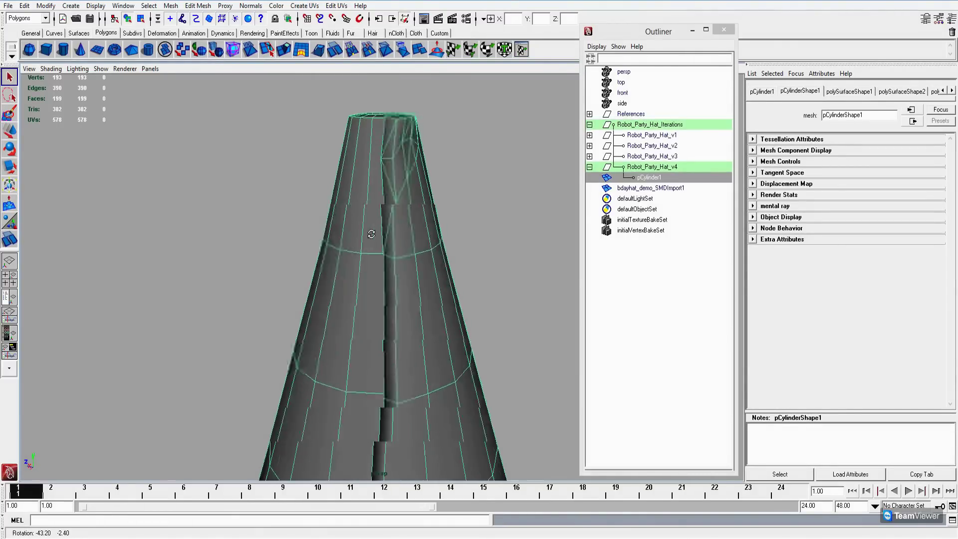
key(F8)
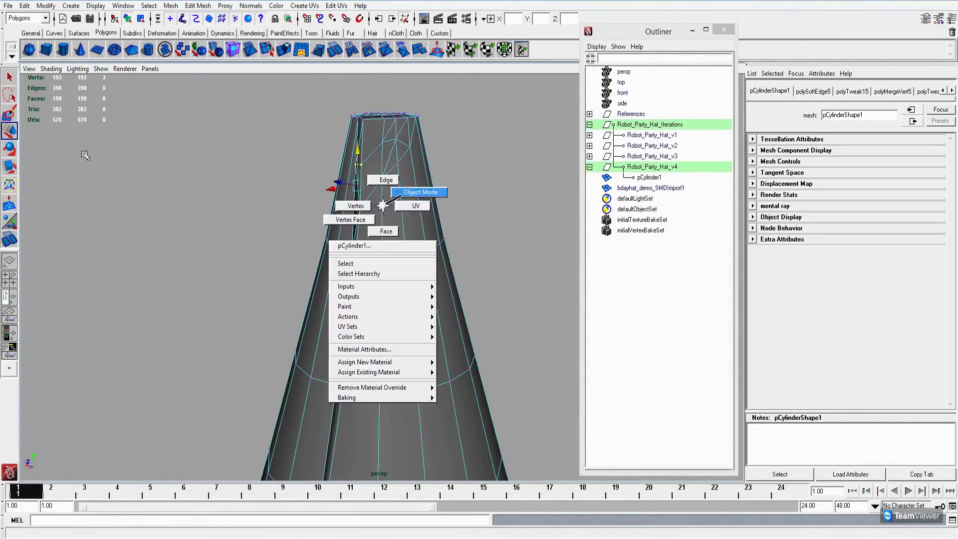
click(282, 288)
scroll(283, 289, down, 5)
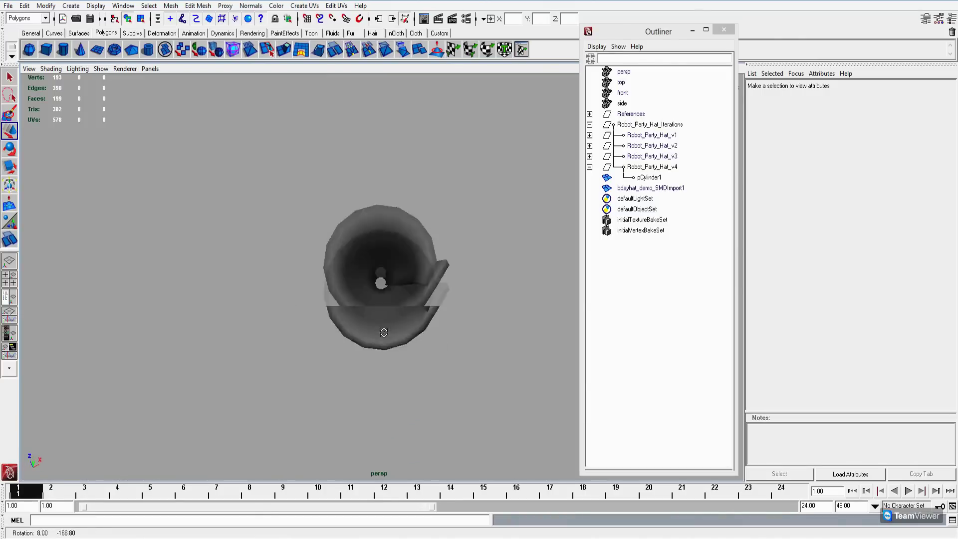
Step: Select a vertex at the flap's upper corner and reposition it to refine the outward bend
alt+drag(422, 248, 303, 285)
scroll(377, 313, up, 4)
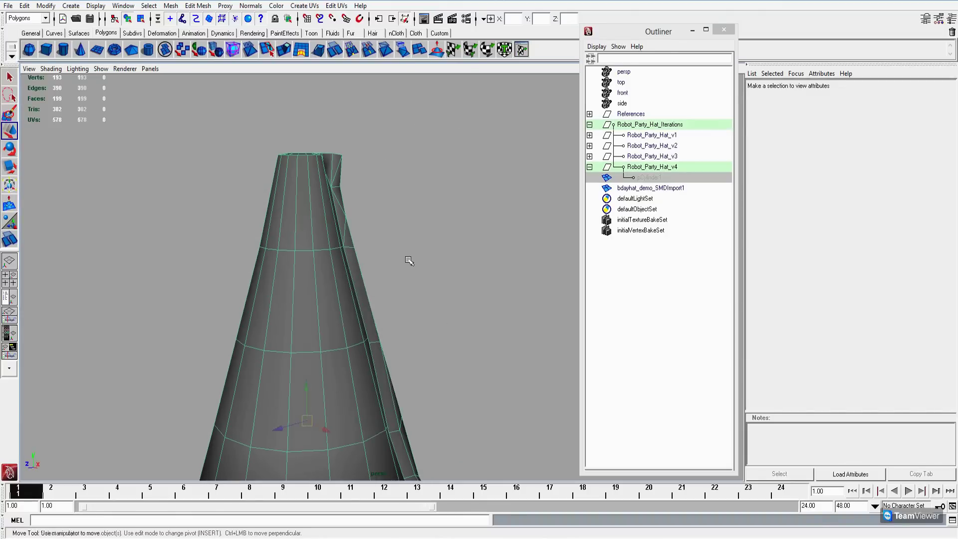
key(F8)
alt+right_drag(348, 196, 348, 279)
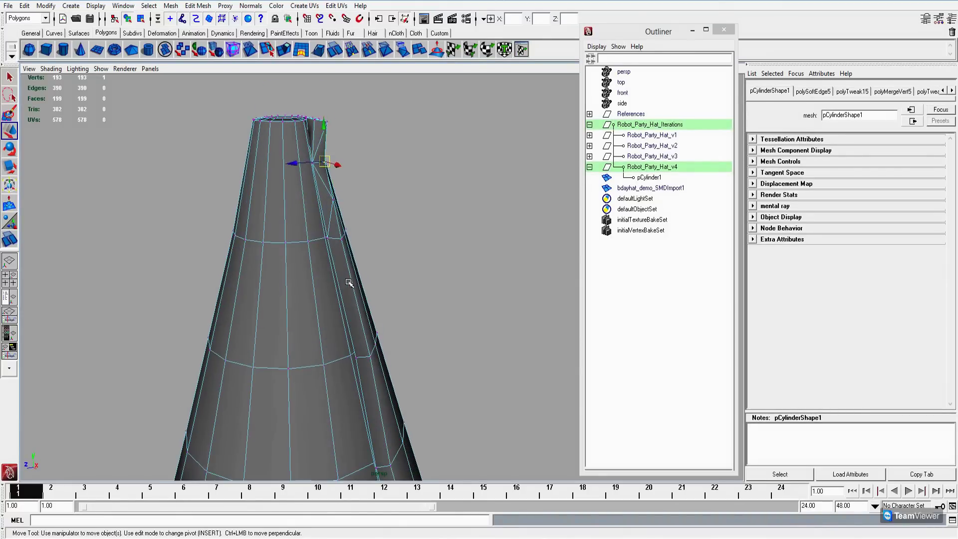
click(349, 279)
alt+drag(349, 279, 351, 273)
alt+right_drag(351, 273, 280, 274)
alt+drag(279, 274, 242, 273)
click(820, 482)
text(which tyee)
key(Return)
alt+drag(348, 342, 370, 333)
click(438, 321)
click(365, 376)
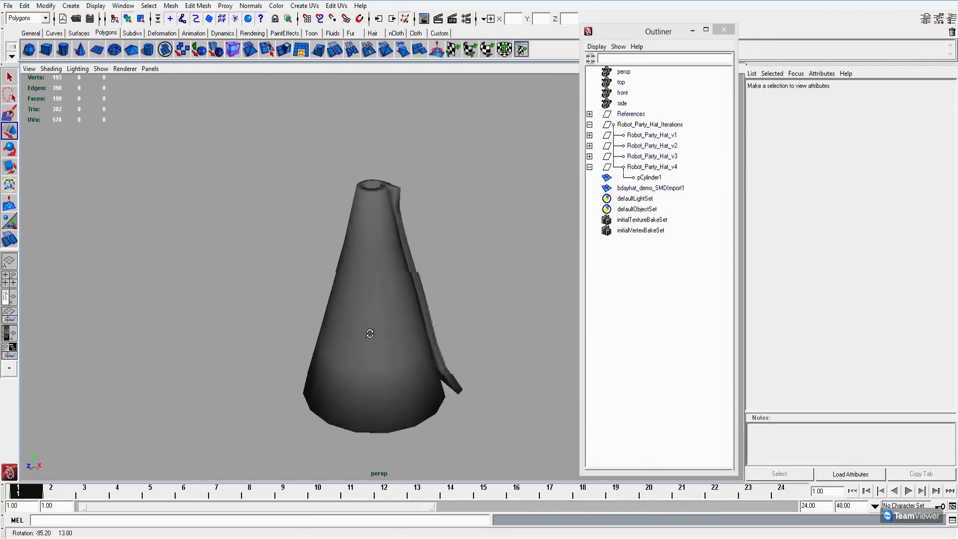
Step: Duplicate the reference bolt, put the copy in the Robot_Party_Hat_v4 group, and move it to the flap's upper part
alt+drag(429, 329, 379, 258)
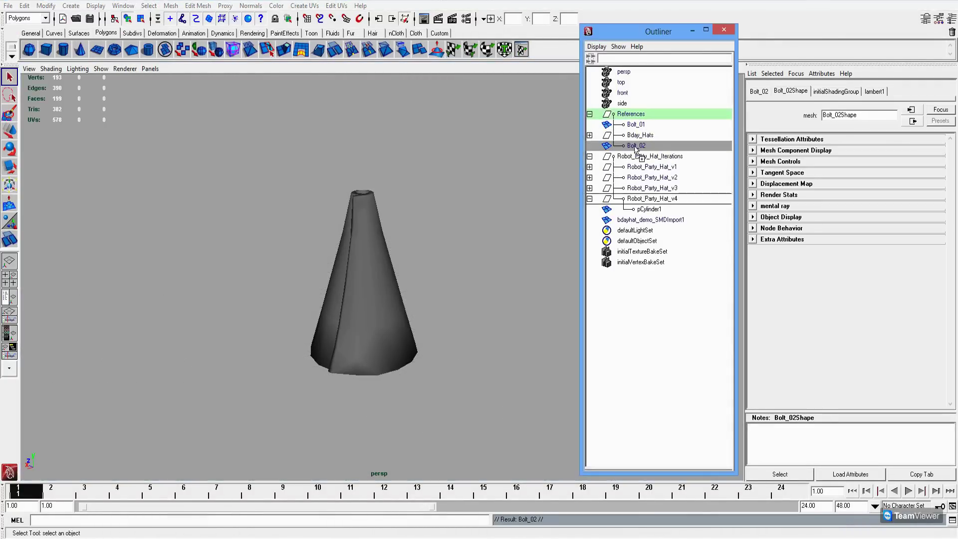
scroll(570, 336, up, 2)
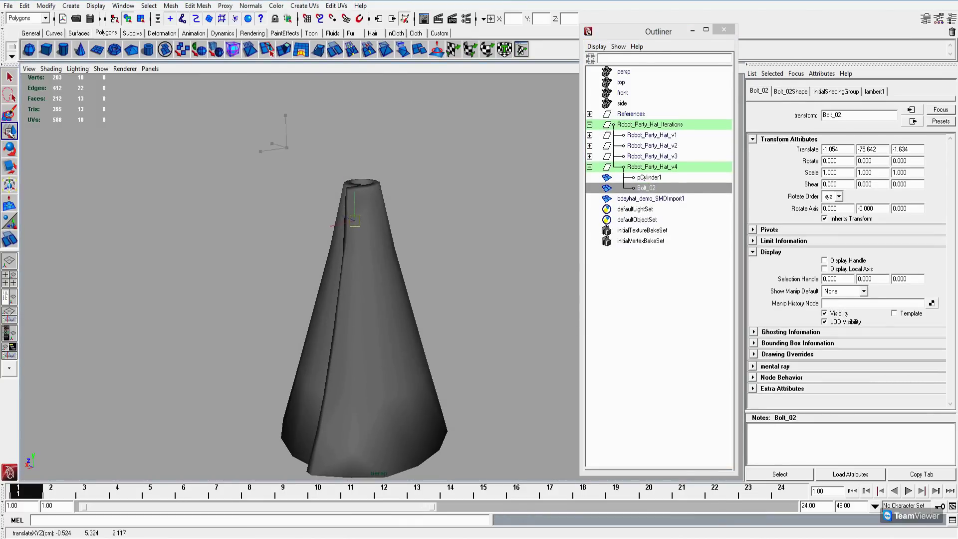
key(space)
key(space)
alt+drag(448, 259, 424, 299)
alt+right_drag(424, 299, 449, 279)
Step: Rotate the bolt so it points outward from the flap's surface
key(e)
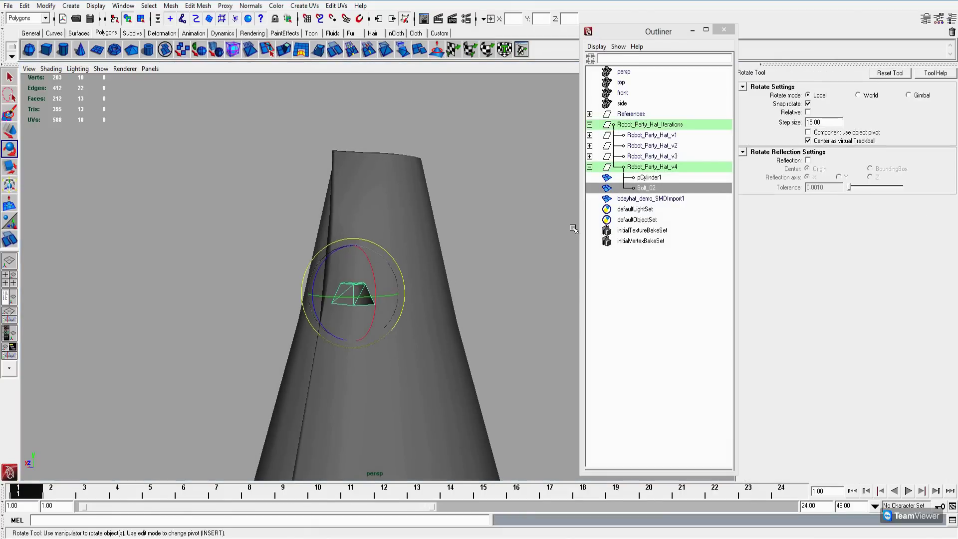
alt+drag(529, 256, 335, 303)
alt+drag(419, 299, 351, 236)
Step: Duplicate the placed bolt, move the copy below it along the flap, and align it to the surface
key(w)
click(24, 6)
click(26, 250)
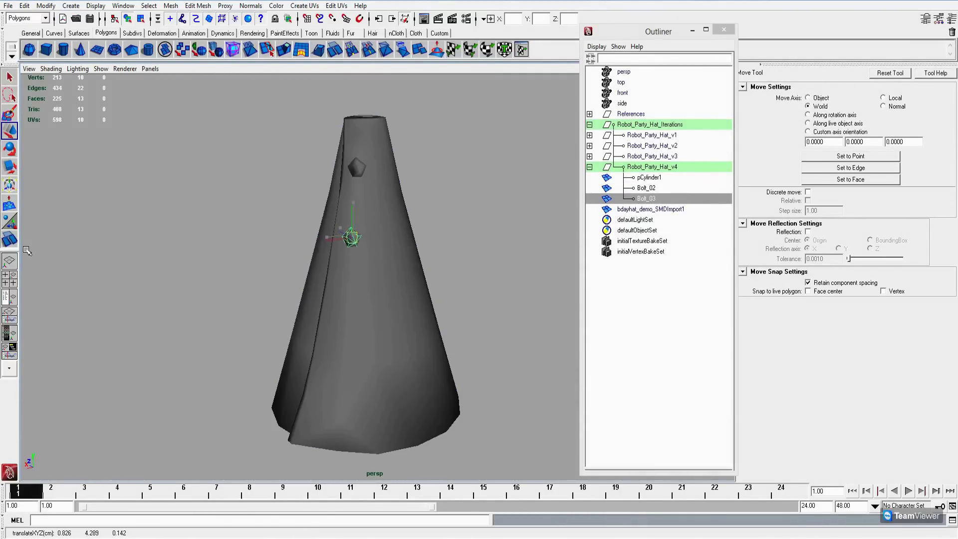
key(e)
key(f)
alt+right_drag(313, 229, 328, 194)
Step: Add two more bolt duplicates, spacing them down the flap to complete a row of four
click(24, 5)
click(20, 235)
click(9, 131)
alt+drag(329, 240, 369, 227)
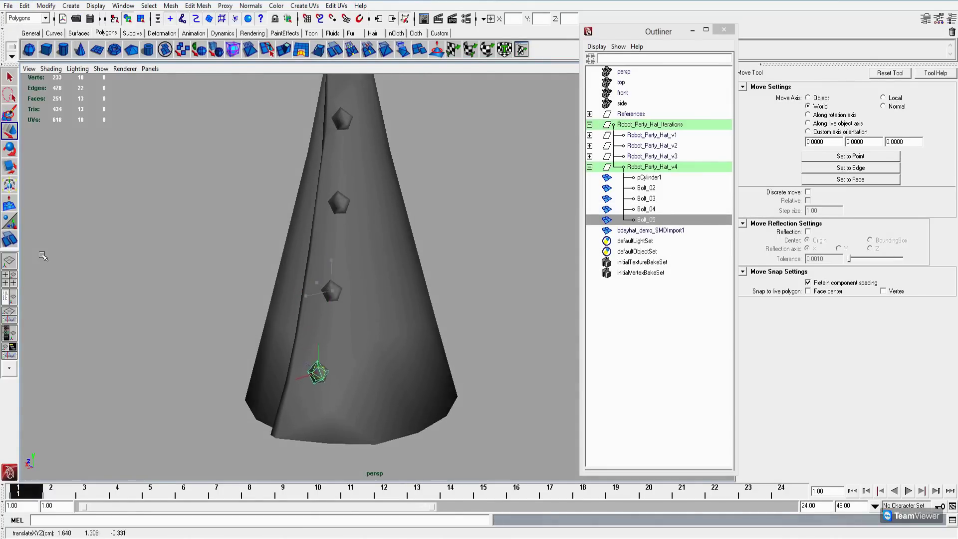
Step: Rotate the two lower bolts to vary their orientation while keeping them against the flap's surface
scroll(43, 256, down, 3)
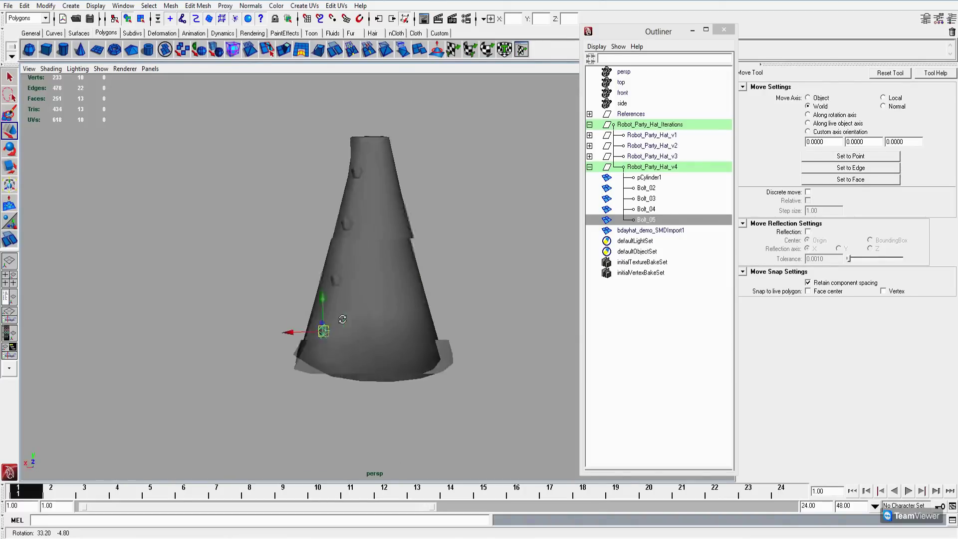
key(f)
key(e)
alt+drag(386, 236, 408, 166)
click(368, 319)
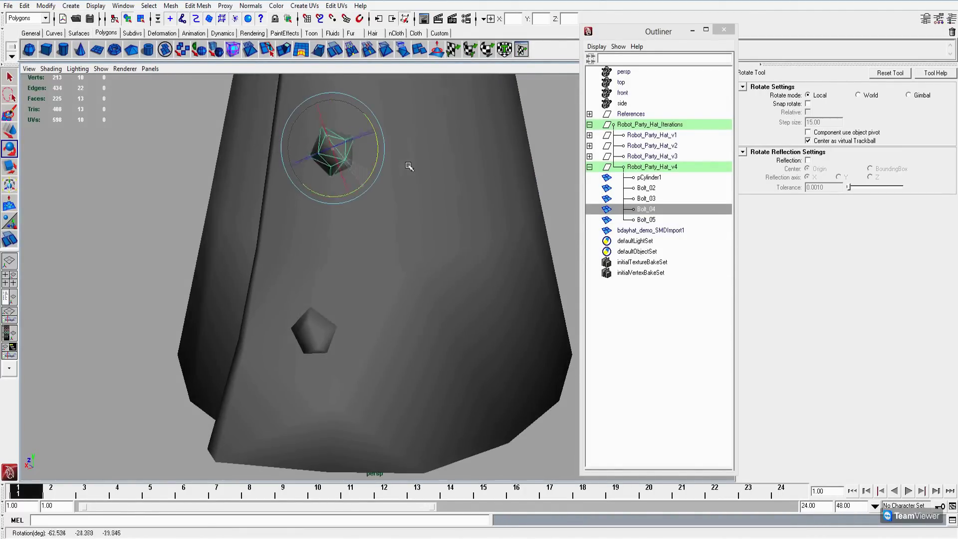
alt+right_drag(409, 166, 377, 311)
scroll(376, 311, down, 3)
Step: Select the uppermost bolt and adjust its position on the flap
click(503, 255)
scroll(503, 255, down, 2)
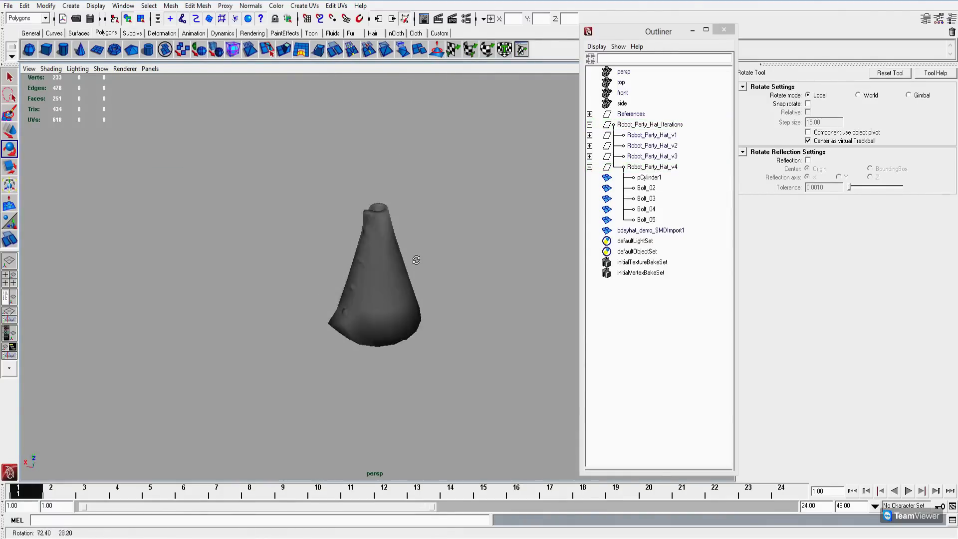
mouse_move(399, 260)
alt+mouse_down()
mouse_move(394, 279)
mouse_move(394, 263)
alt+mouse_up()
key(w)
scroll(399, 270, up, 5)
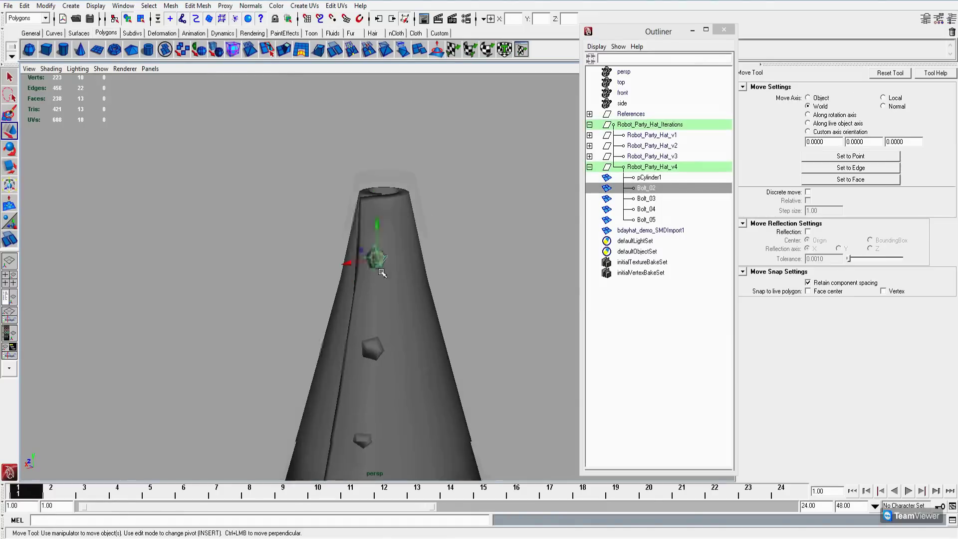
scroll(395, 208, down, 5)
click(395, 183)
alt+drag(395, 183, 416, 269)
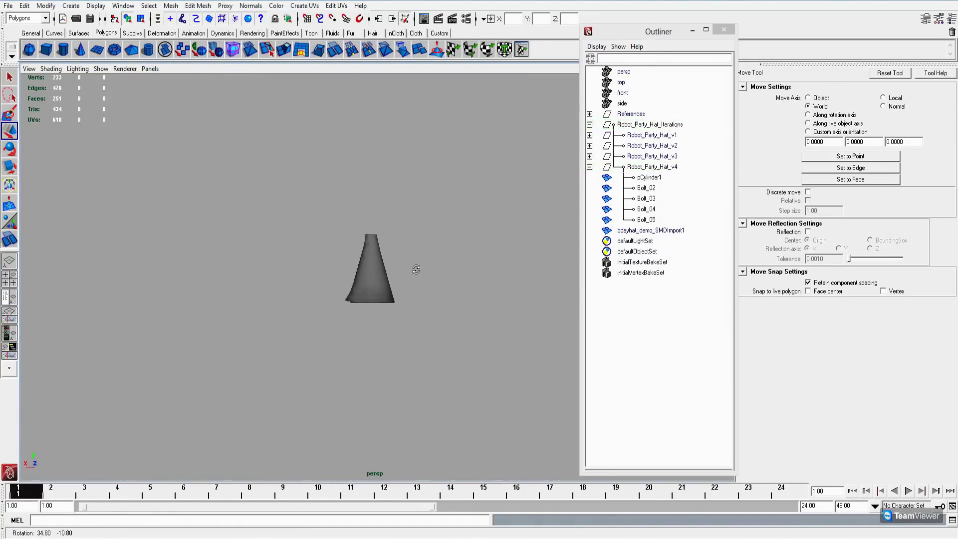
Step: Duplicate the Robot_Party_Hat_v4 group as the next hat iteration
key(f)
key(q)
click(405, 268)
click(24, 5)
click(23, 248)
key(ctrl+a)
Step: Select and harden the edges of the new hat's top rim and the upper end of its overlapping flap
right_drag(383, 319, 394, 225)
mouse_move(394, 224)
alt+mouse_down()
mouse_move(362, 212)
mouse_move(395, 241)
alt+mouse_up()
alt+right_drag(396, 241, 412, 227)
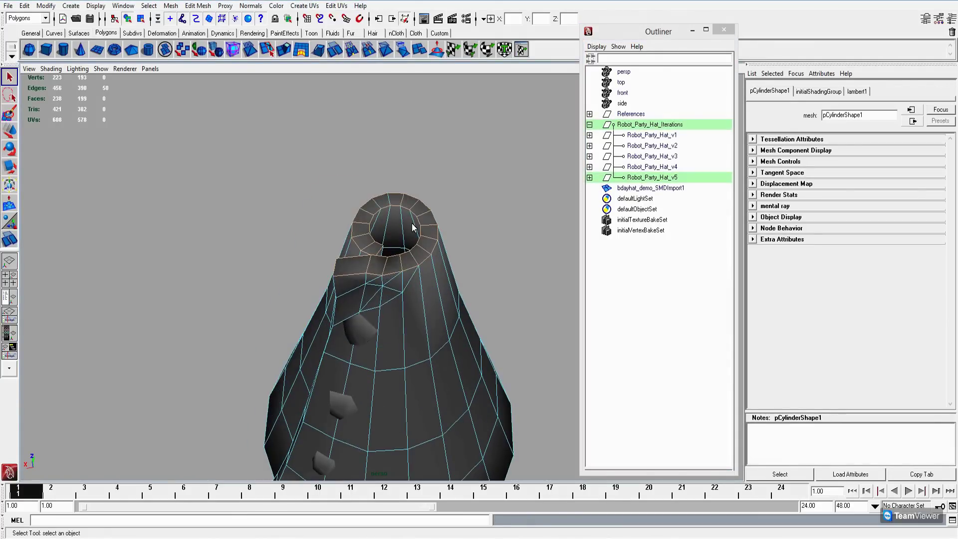
alt+drag(412, 227, 417, 141)
click(251, 5)
click(264, 124)
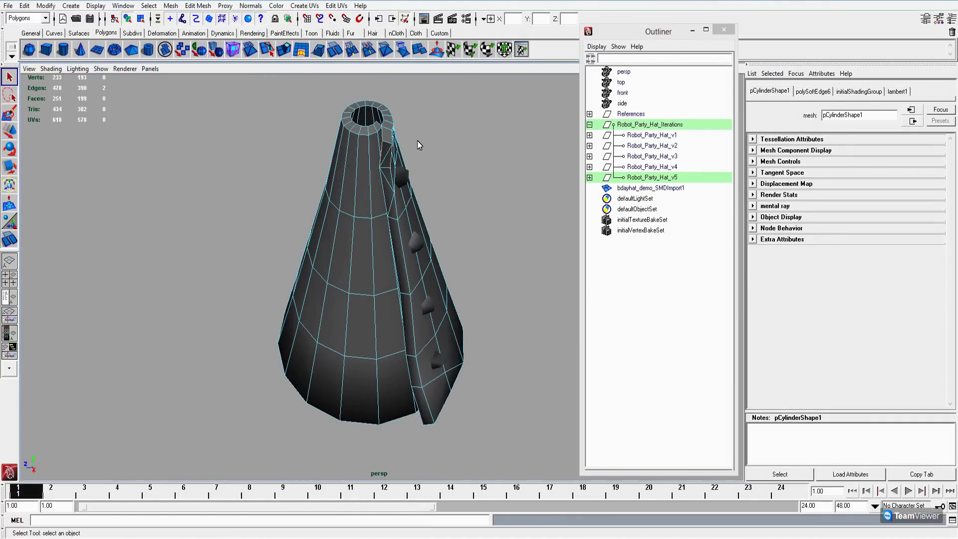
click(250, 6)
click(264, 124)
Step: Select the thickness edges along the inner end of the seam inside the hat
alt+drag(265, 124, 274, 194)
scroll(274, 195, up, 5)
scroll(336, 264, down, 3)
scroll(336, 262, up, 3)
scroll(337, 262, down, 3)
scroll(402, 215, up, 2)
scroll(402, 215, down, 2)
scroll(450, 219, down, 1)
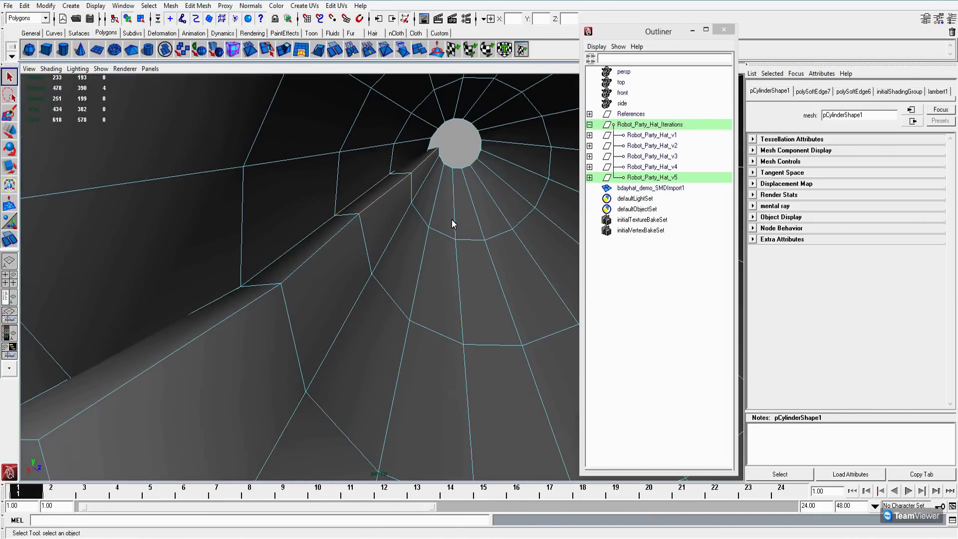
scroll(452, 224, down, 3)
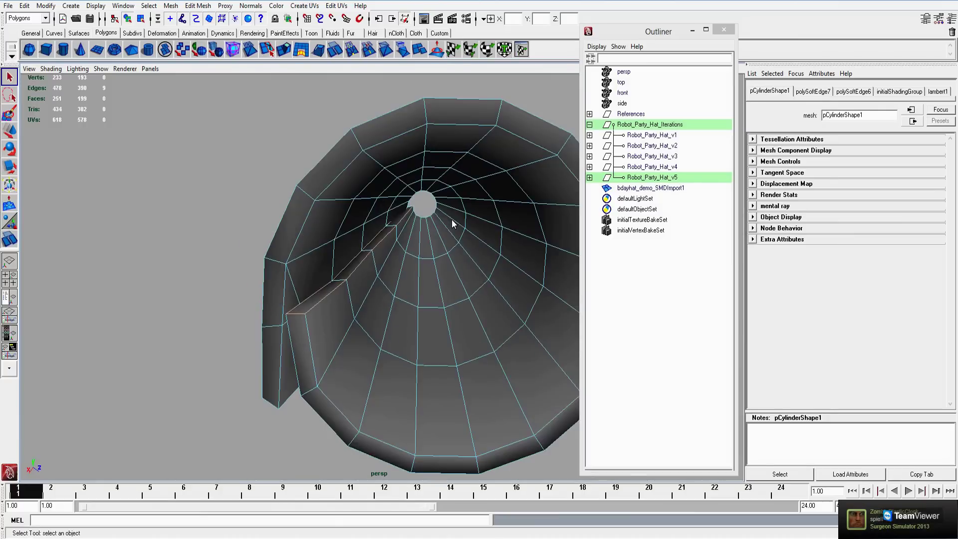
scroll(451, 224, up, 4)
scroll(451, 223, down, 1)
scroll(319, 276, down, 3)
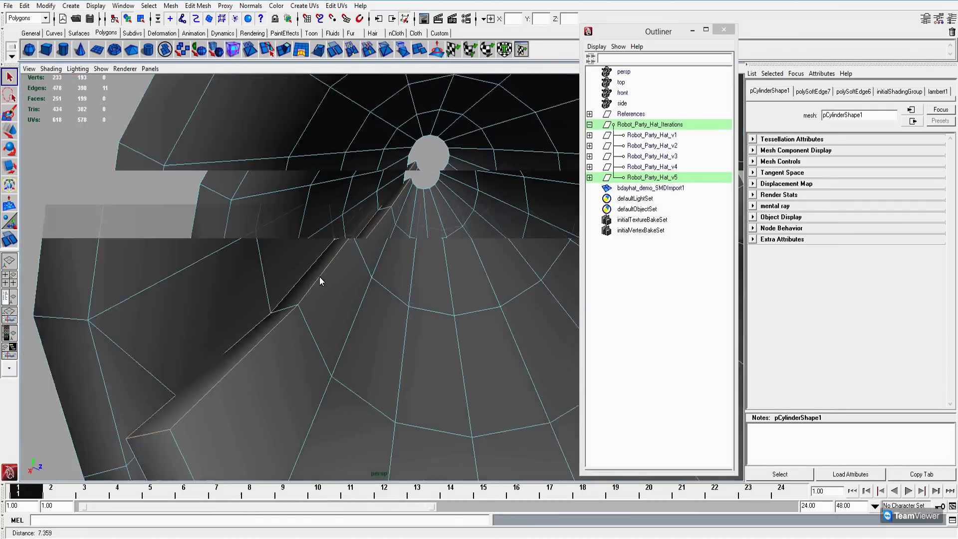